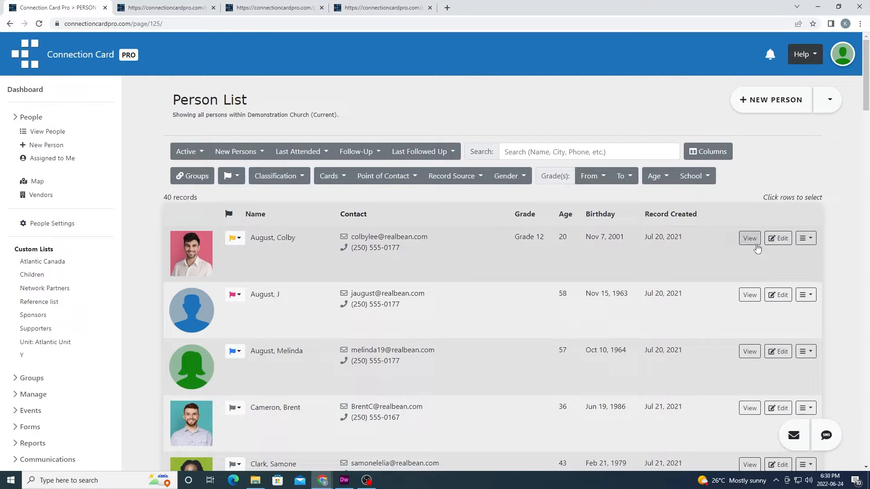
Open the profile of the first person in the list and review the personal information and family sections
left_click(749, 238)
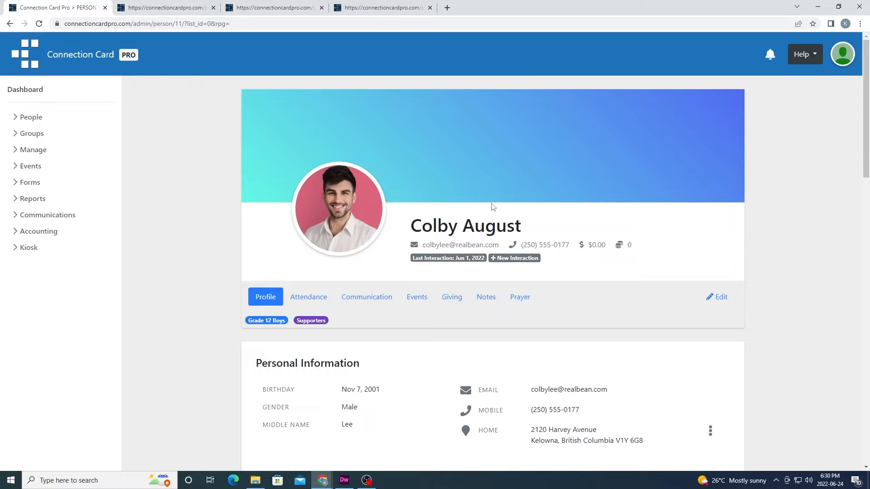
scroll(492, 206, "down", 1)
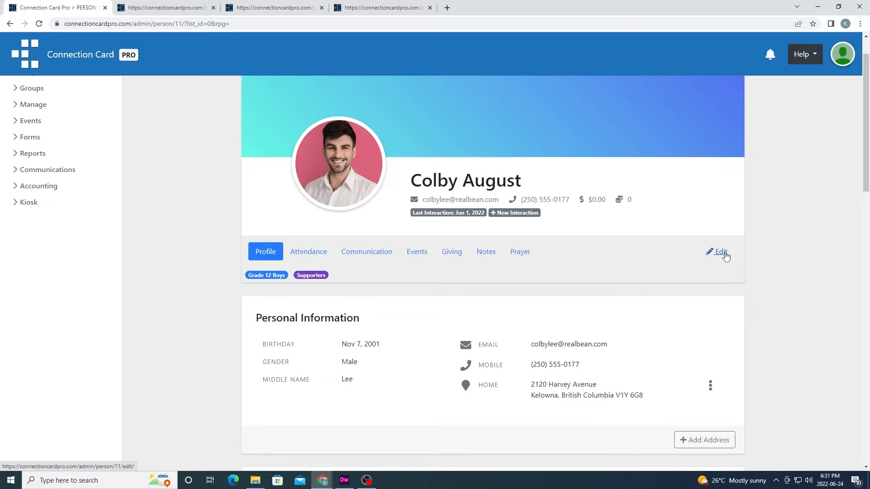
scroll(460, 265, "down", 1)
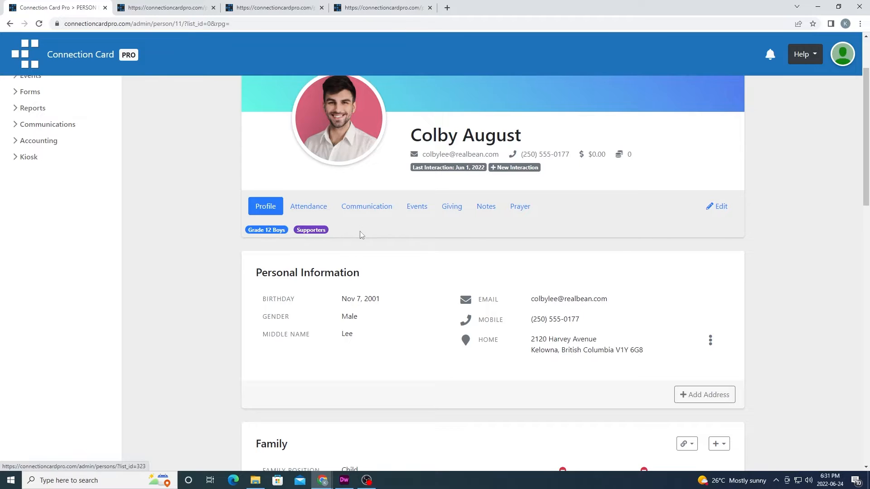
scroll(361, 233, "down", 1)
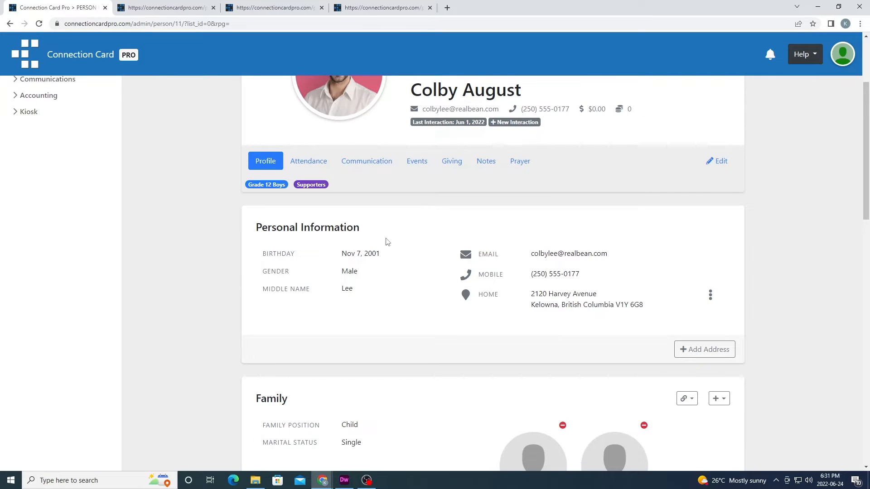
scroll(383, 242, "down", 1)
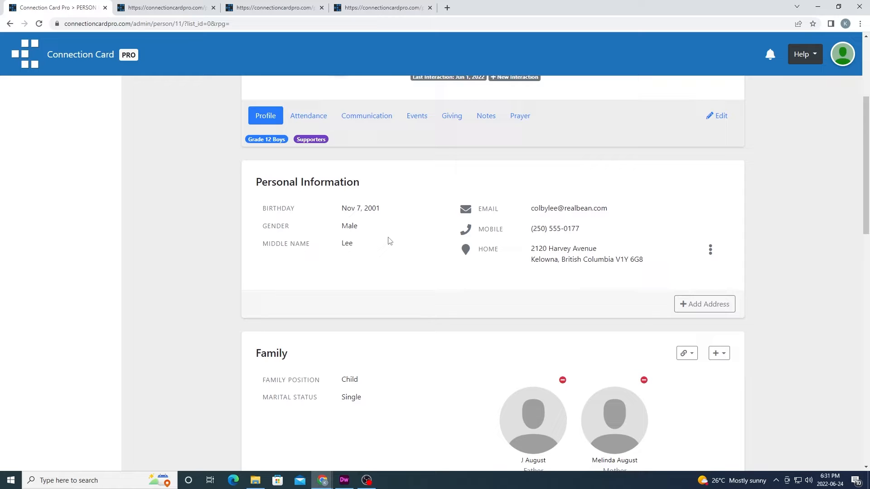
scroll(389, 240, "down", 3)
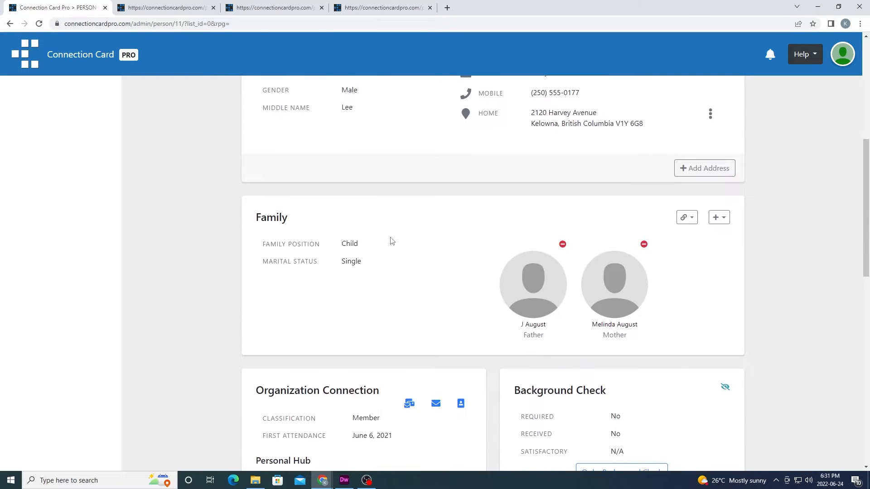
scroll(391, 240, "down", 1)
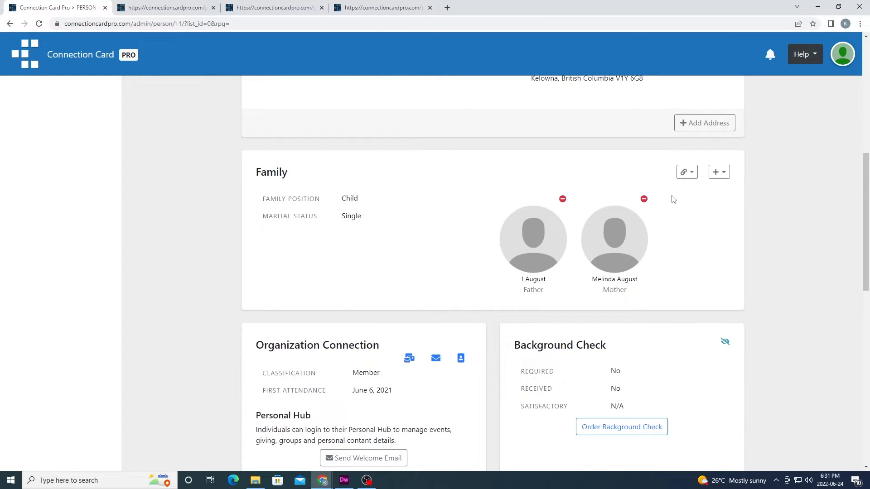
Try to link an existing person as another family member with the relationship Parent, and cancel without saving
left_click(691, 178)
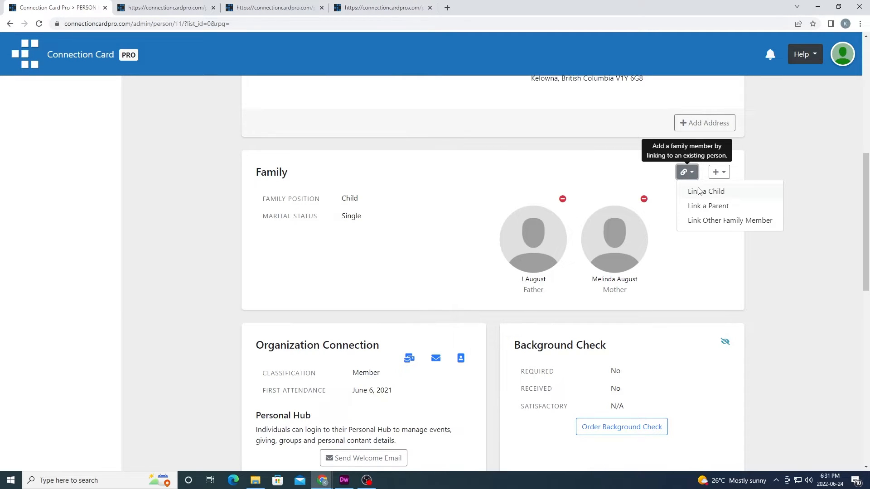
left_click(724, 222)
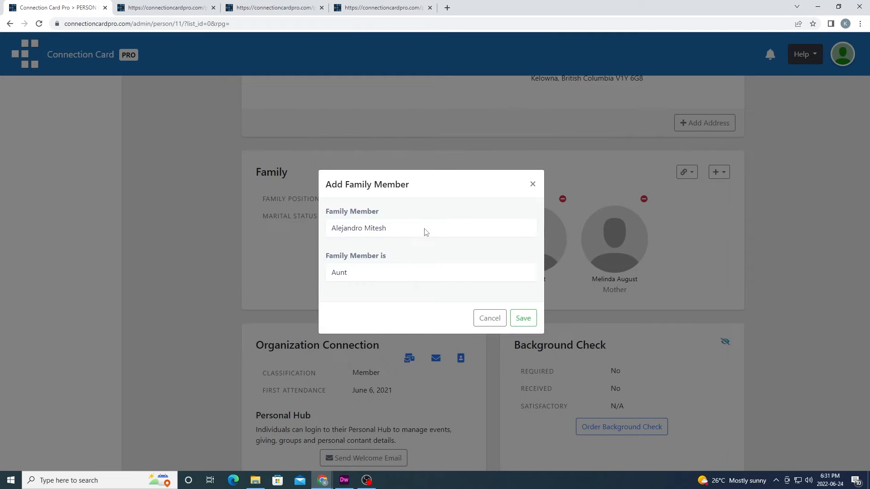
left_click(406, 235)
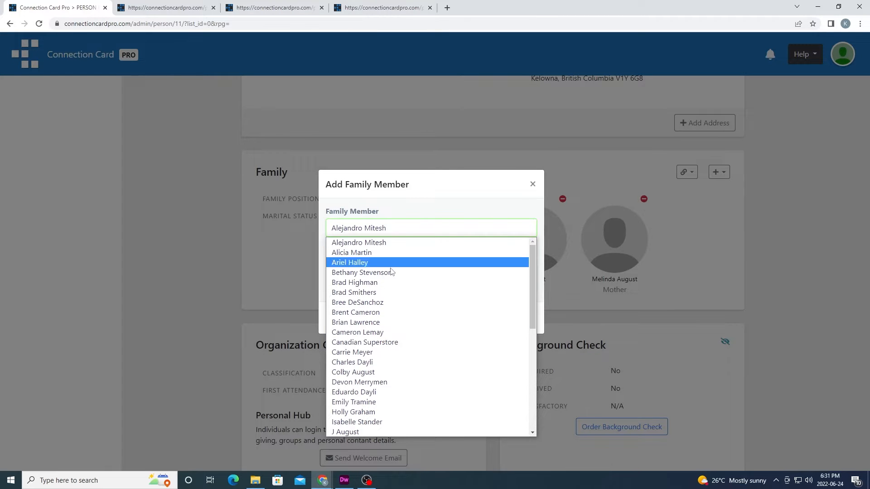
left_click(384, 365)
left_click(377, 272)
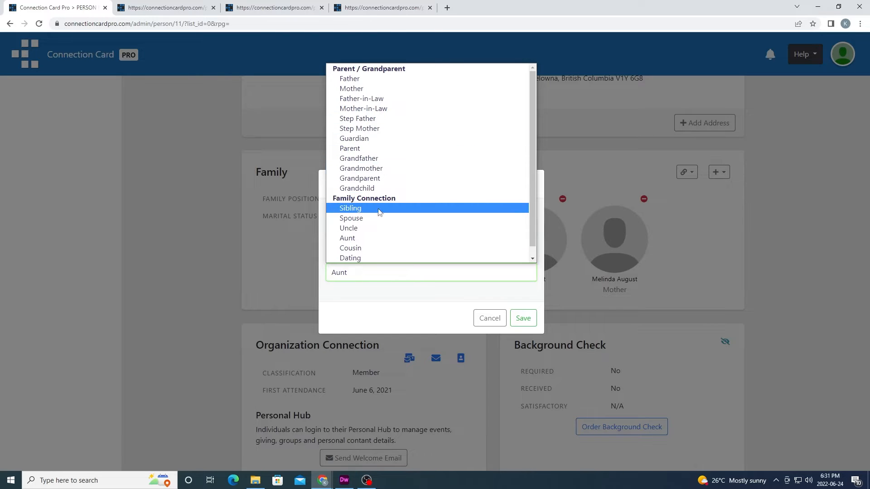
left_click(385, 146)
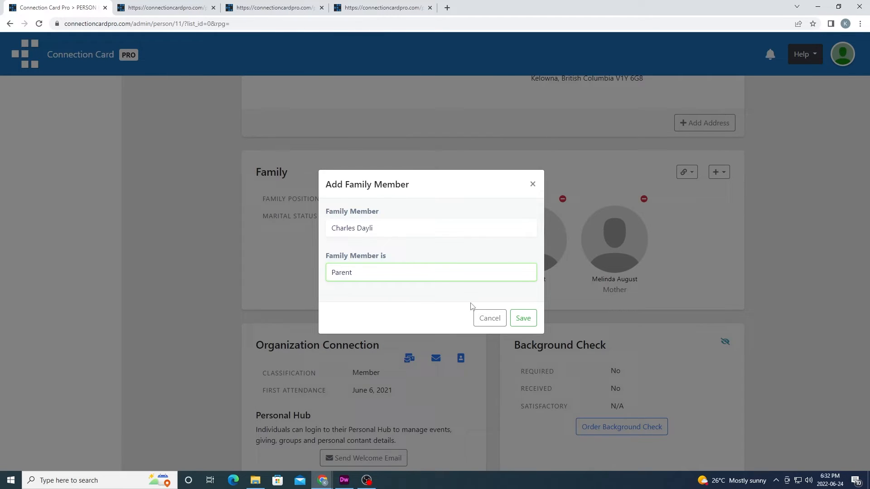
left_click(487, 319)
Review the workflow choices for ordering a background check on this person, and leave without placing an order
scroll(412, 267, "down", 4)
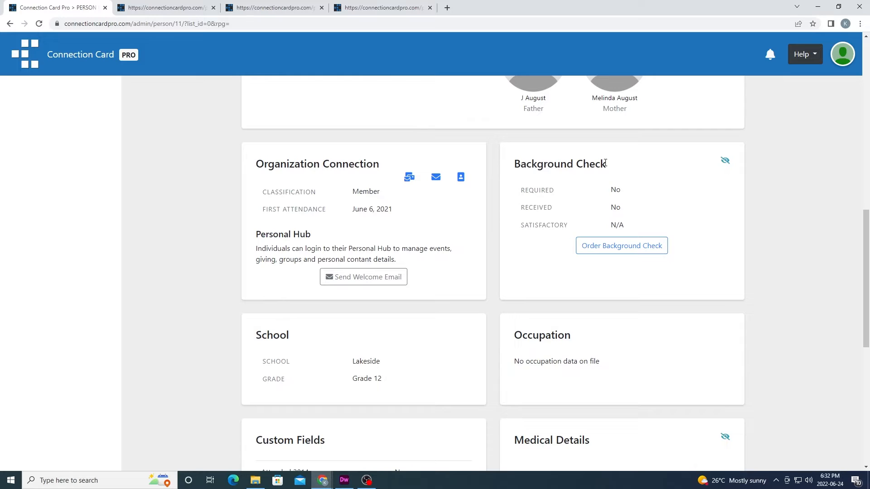
left_click_drag(605, 162, 601, 163)
left_click(580, 164)
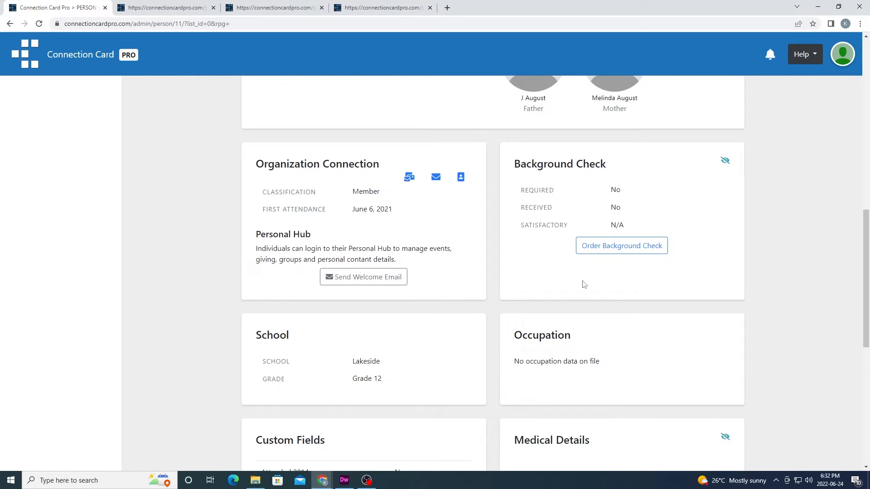
left_click(611, 250)
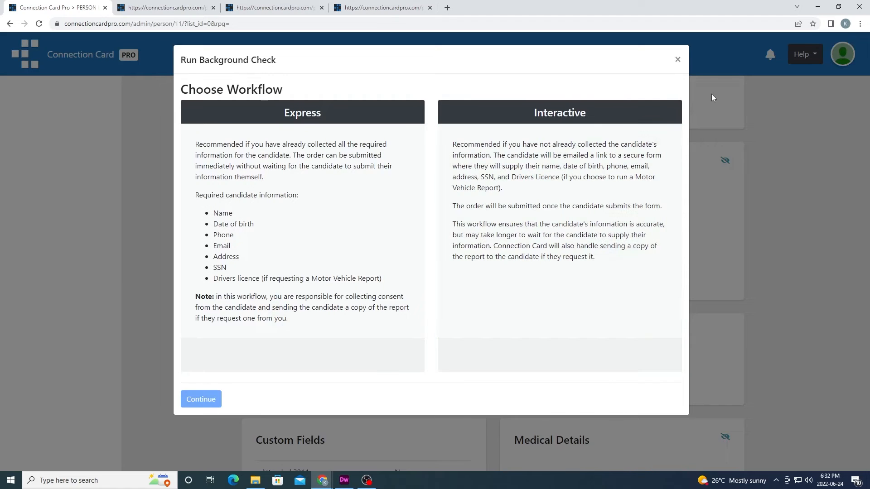
left_click(676, 62)
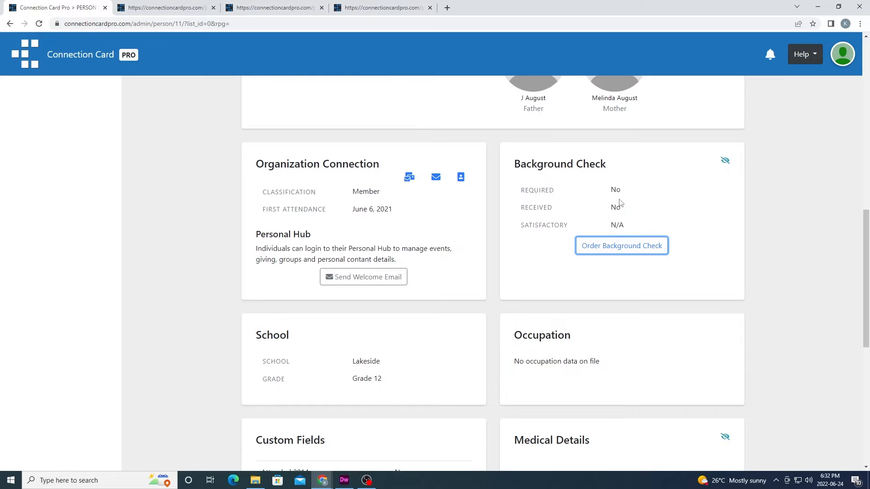
Examine the profile's school, occupation, custom fields, medical details and groups sections, including the visibility markers on background check and medical details
scroll(404, 224, "down", 3)
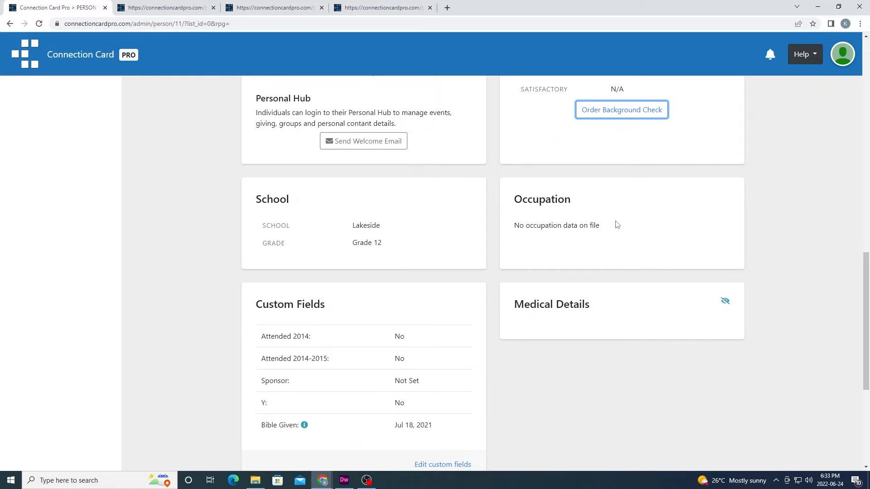
scroll(615, 218, "down", 1)
scroll(398, 262, "down", 1)
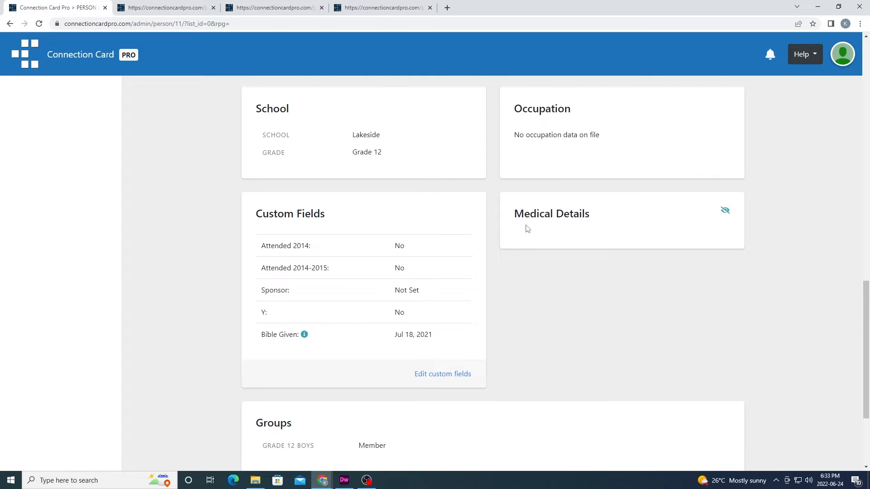
scroll(525, 229, "down", 1)
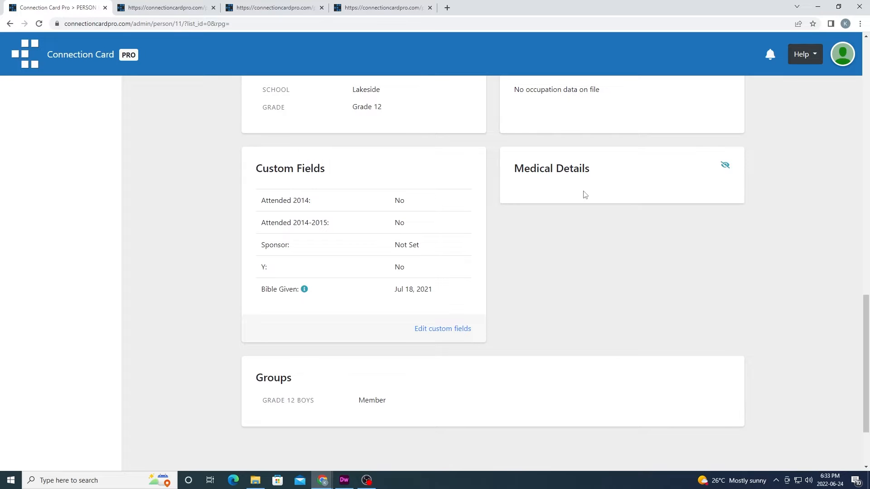
scroll(578, 195, "up", 1)
scroll(577, 195, "down", 1)
scroll(597, 223, "up", 1)
scroll(599, 226, "up", 1)
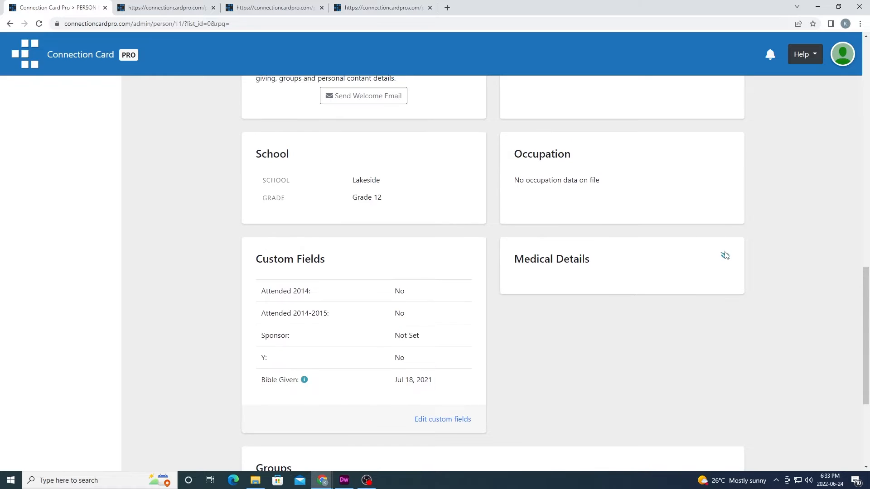
mouse_move(724, 257)
scroll(725, 257, "up", 5)
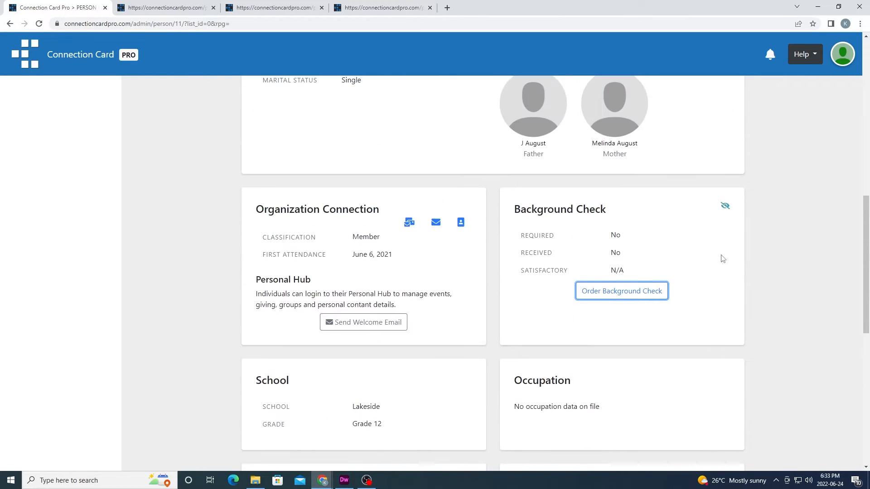
mouse_move(727, 207)
scroll(609, 226, "down", 2)
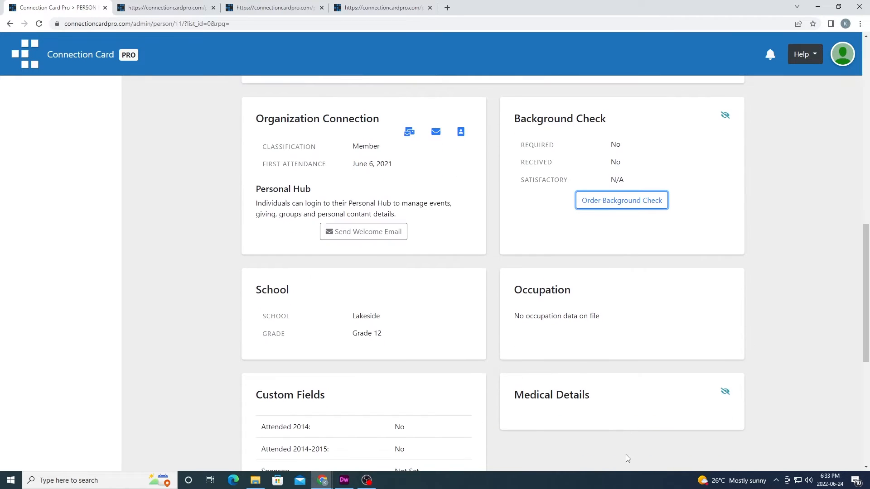
scroll(725, 222, "up", 4)
scroll(709, 253, "up", 2)
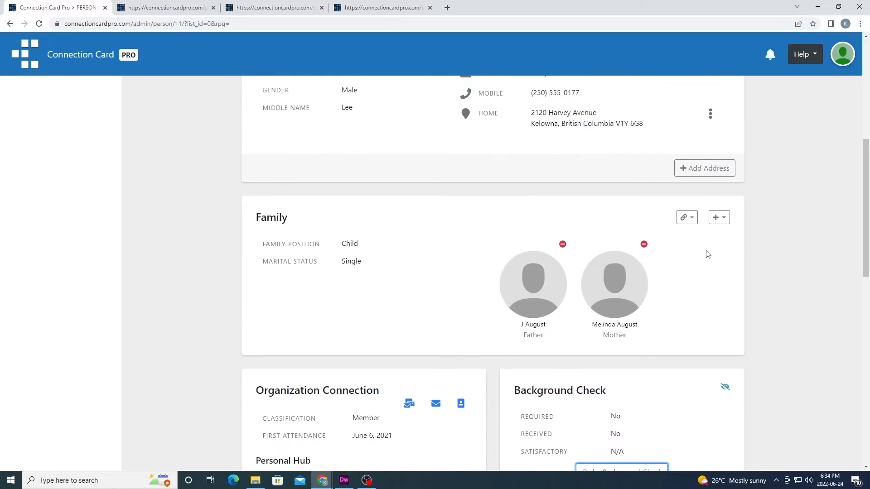
scroll(707, 254, "up", 7)
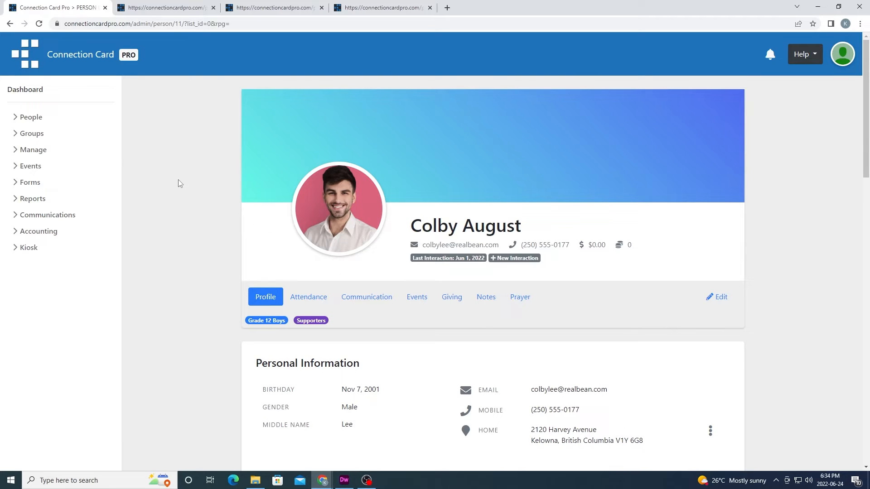
left_click(32, 150)
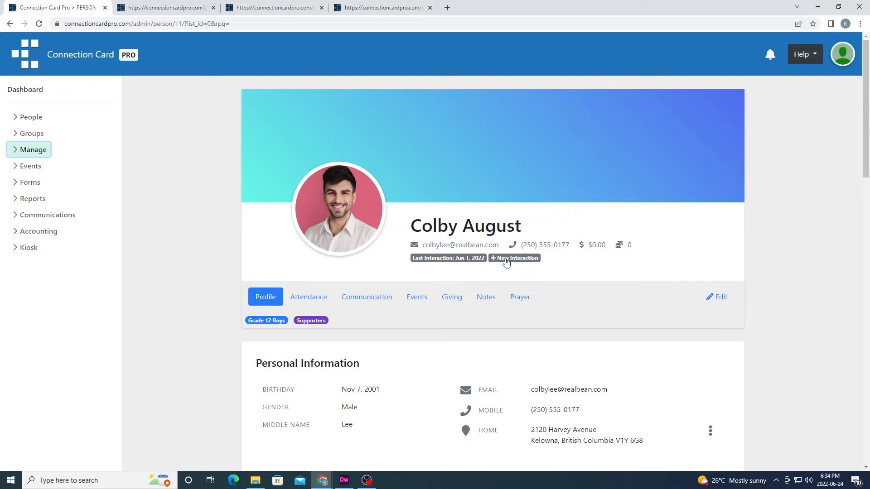
Start a new interaction for this person with the staff contact selected, date 2022-06-23 and interaction type Coffee
mouse_move(480, 262)
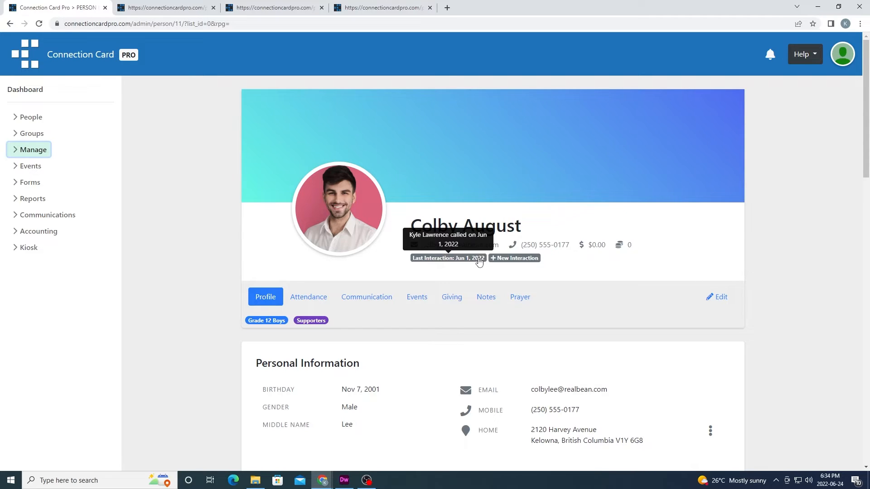
left_click(511, 260)
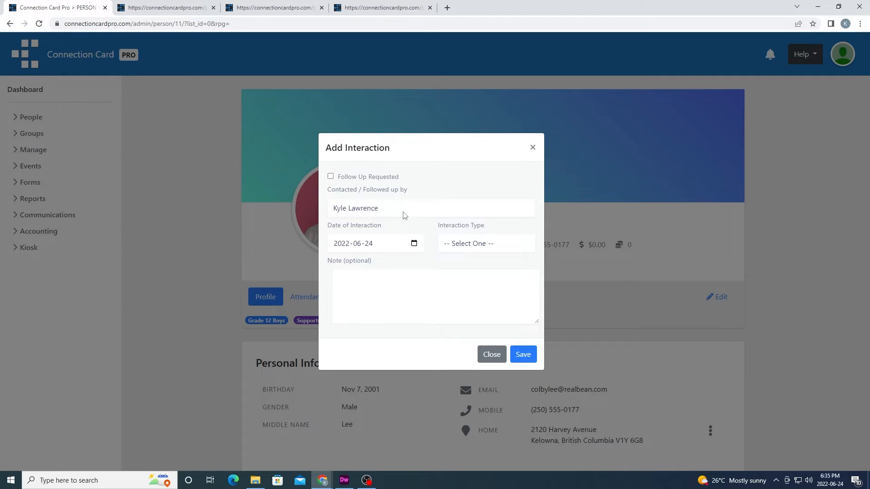
left_click(404, 213)
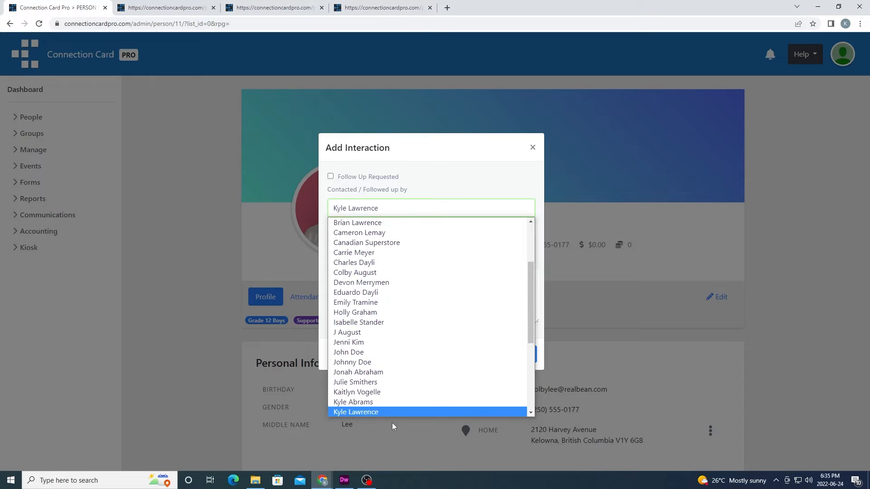
left_click(386, 412)
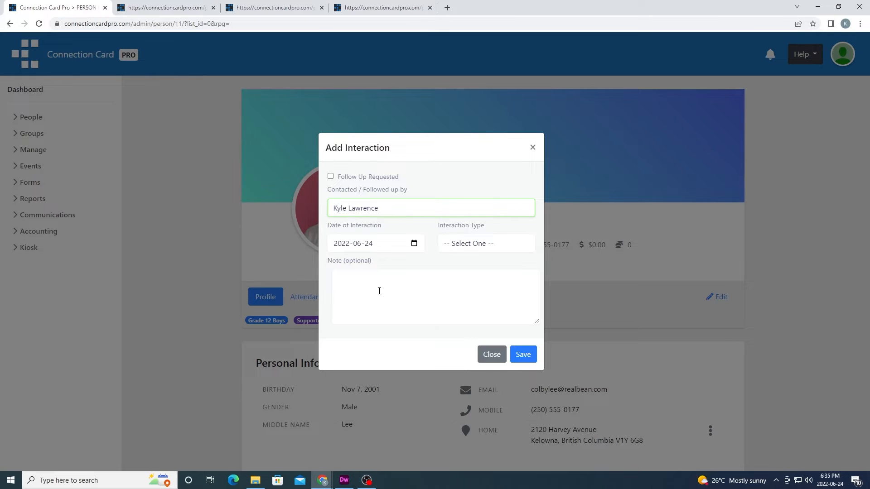
left_click(414, 244)
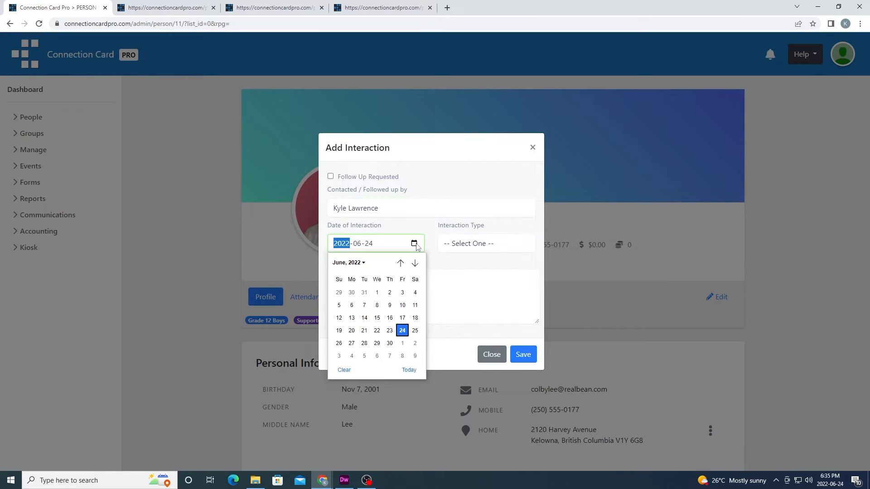
left_click(391, 331)
left_click(462, 243)
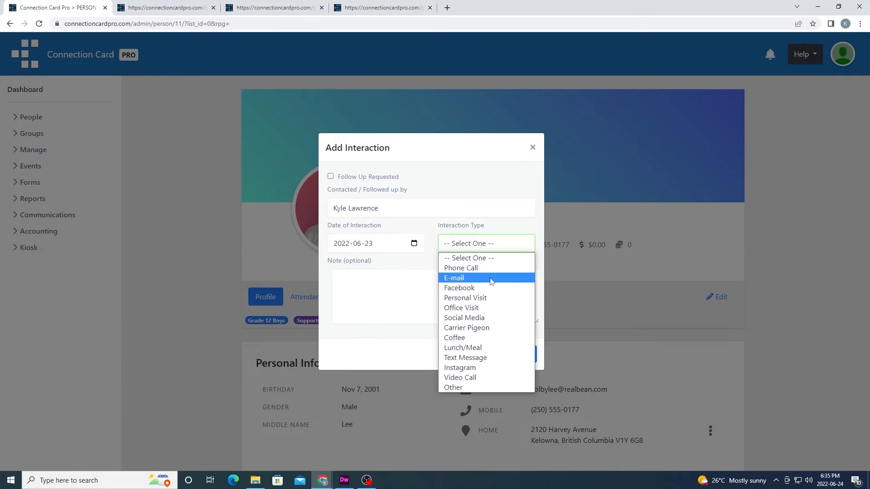
left_click(460, 339)
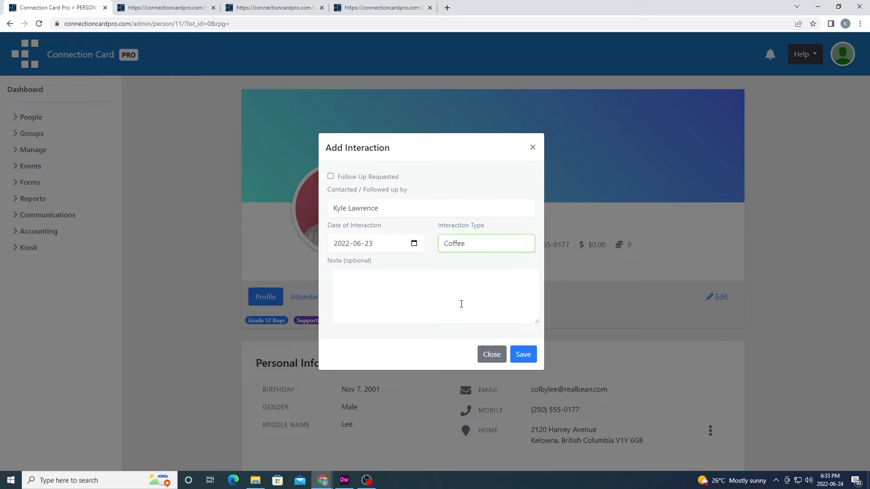
Add the note "We talked about a lot of great things." to the interaction and save it
left_click(461, 304)
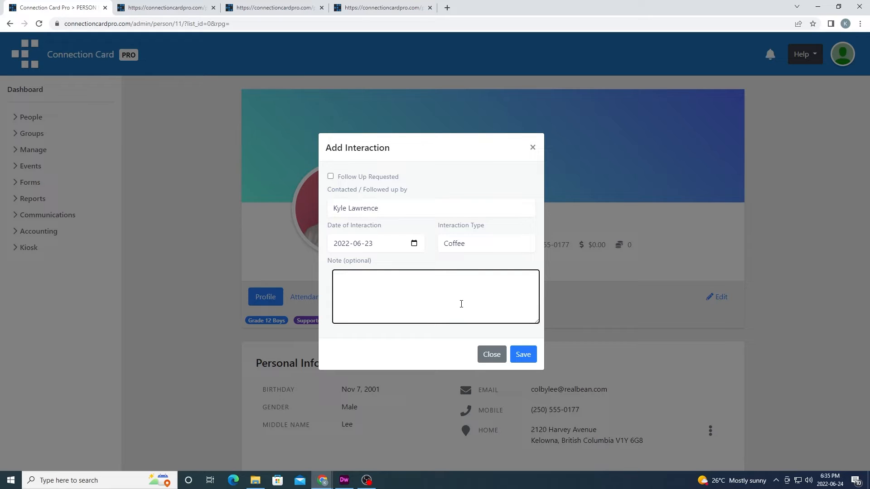
type("We talked about a lot of great things.")
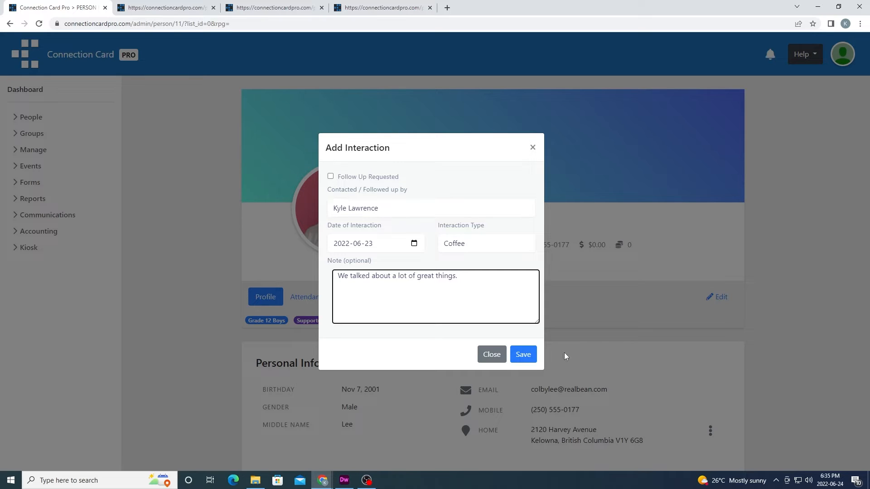
left_click(522, 355)
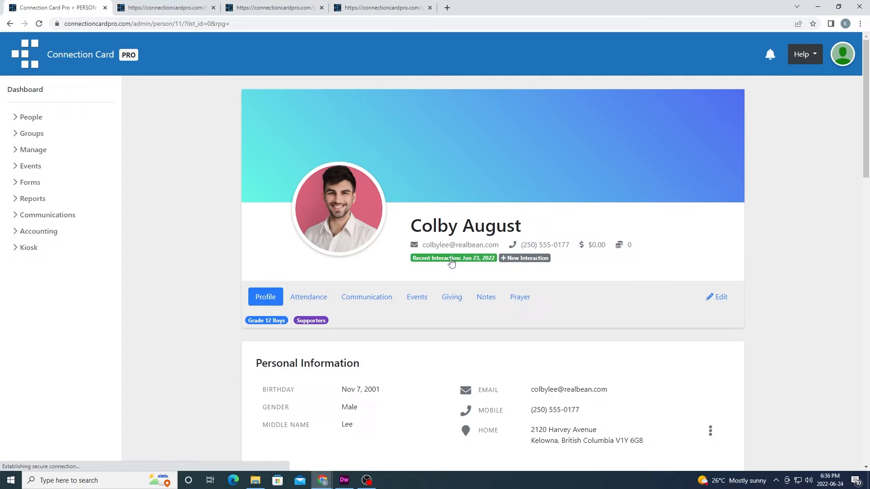
Review the notes recorded for this person, including the note from the new interaction
mouse_move(466, 263)
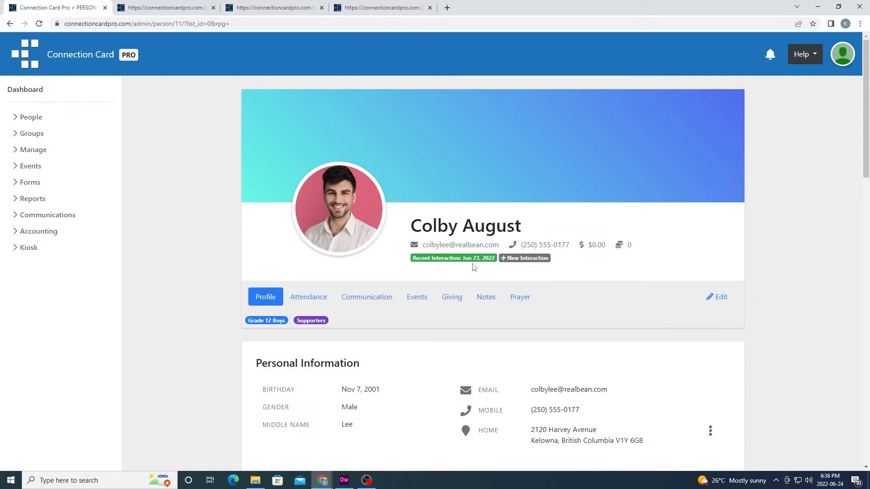
left_click(487, 298)
left_click_drag(716, 311, 594, 310)
left_click(633, 312)
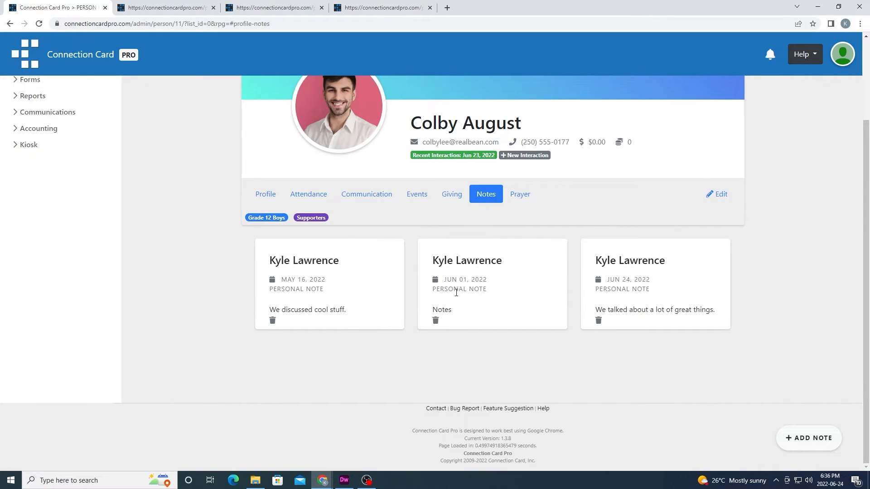
scroll(457, 292, "up", 1)
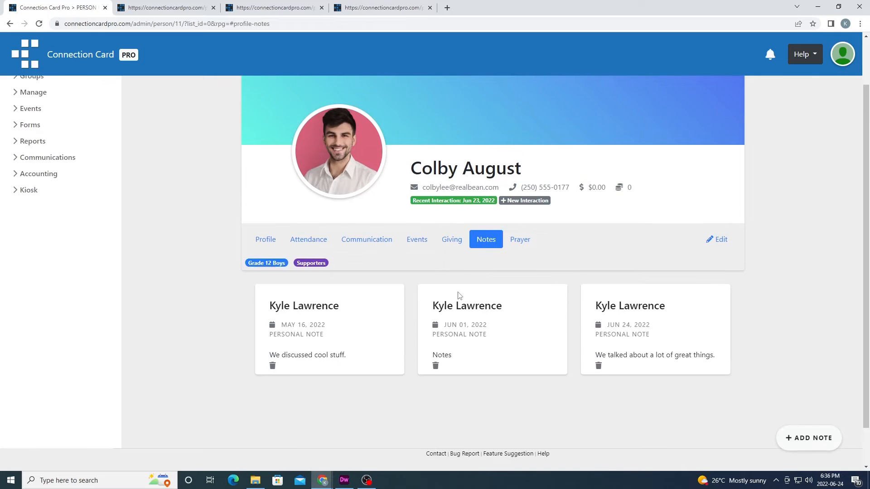
Return to the main profile section and look over the personal information and family details
left_click(271, 245)
scroll(294, 253, "down", 1)
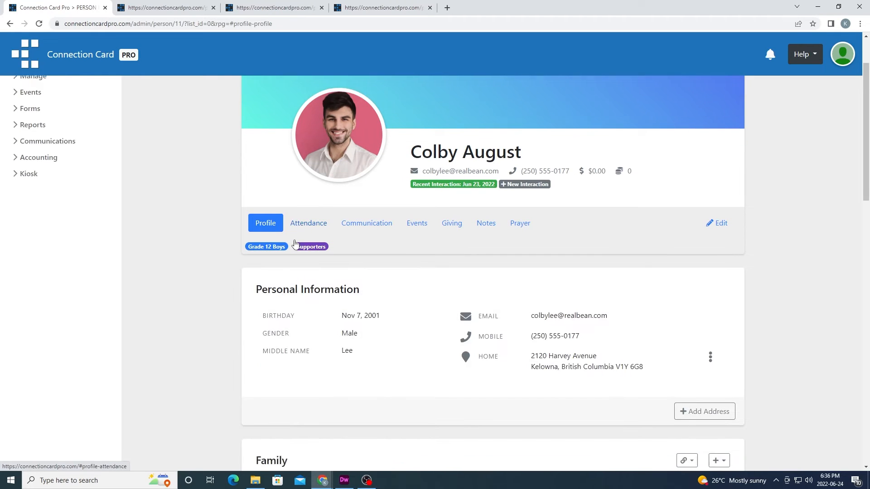
scroll(500, 283, "up", 2)
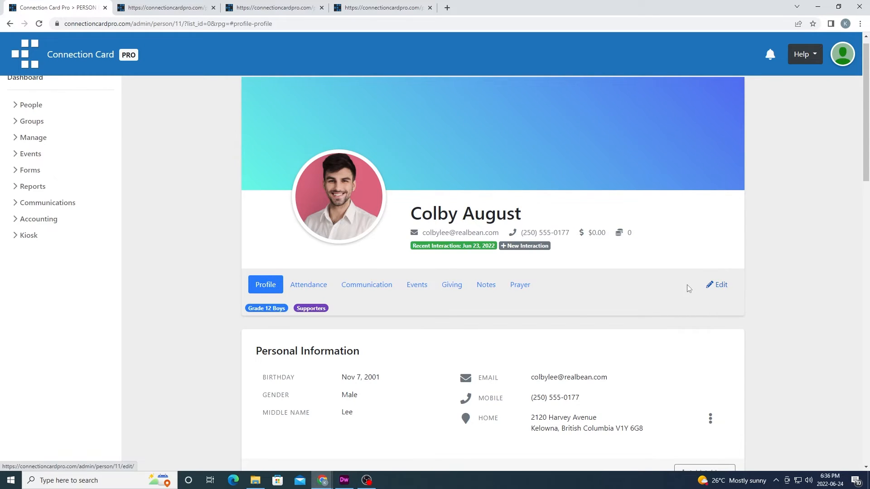
scroll(657, 290, "down", 3)
scroll(503, 337, "down", 2)
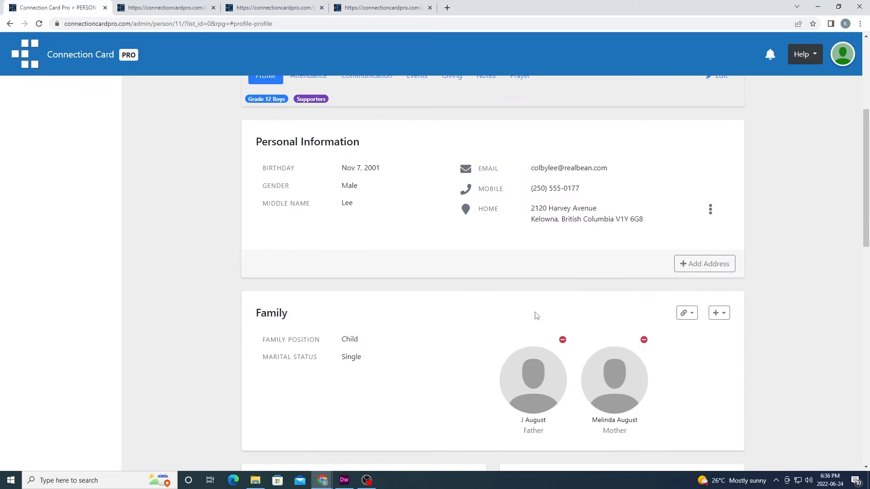
scroll(442, 305, "up", 2)
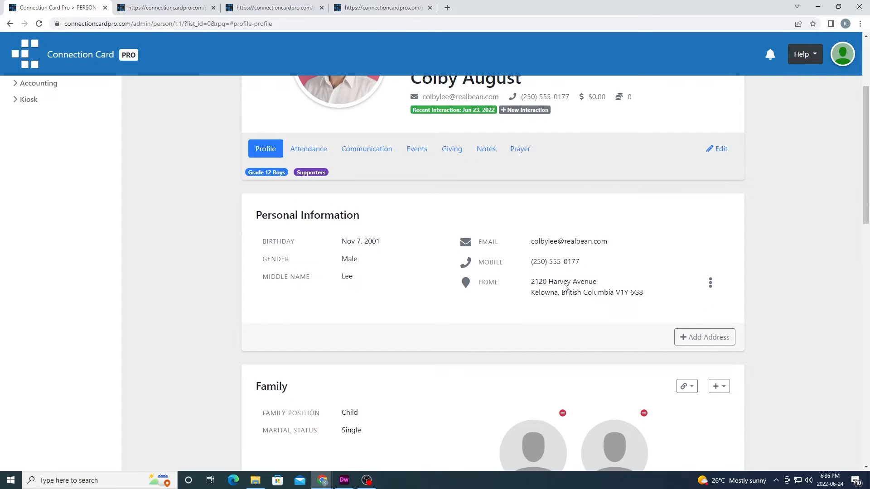
scroll(566, 284, "up", 1)
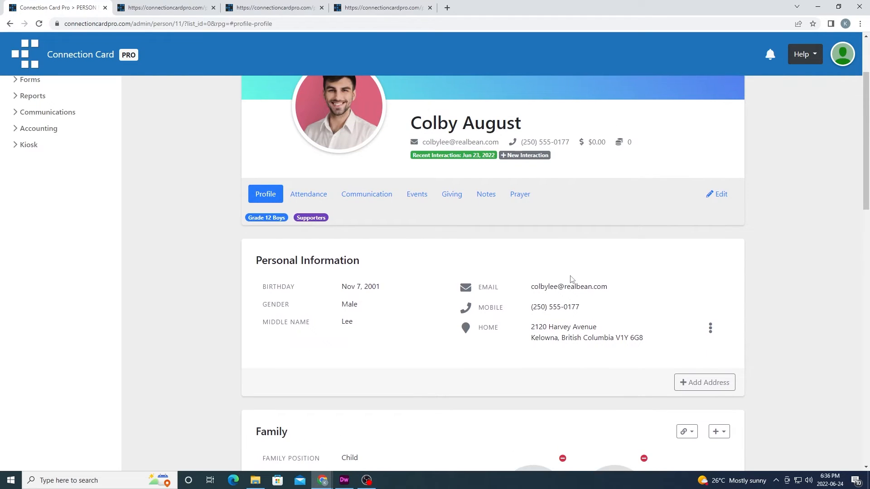
scroll(598, 279, "down", 4)
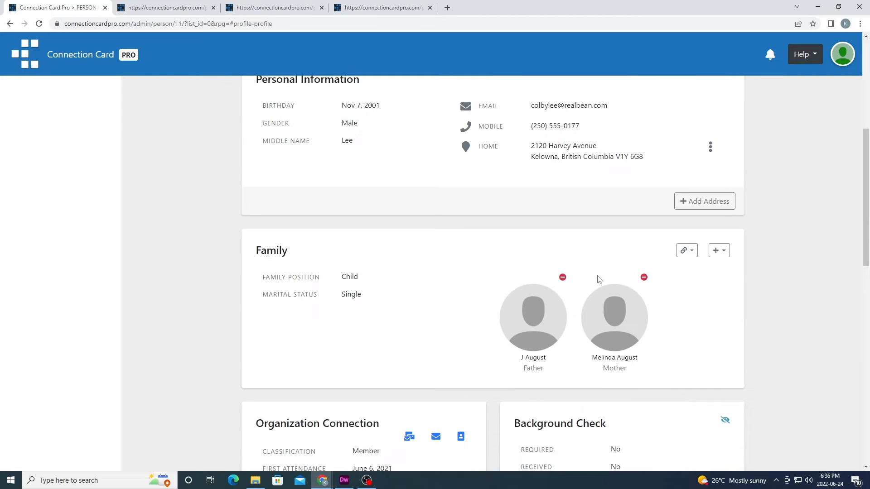
scroll(598, 279, "up", 3)
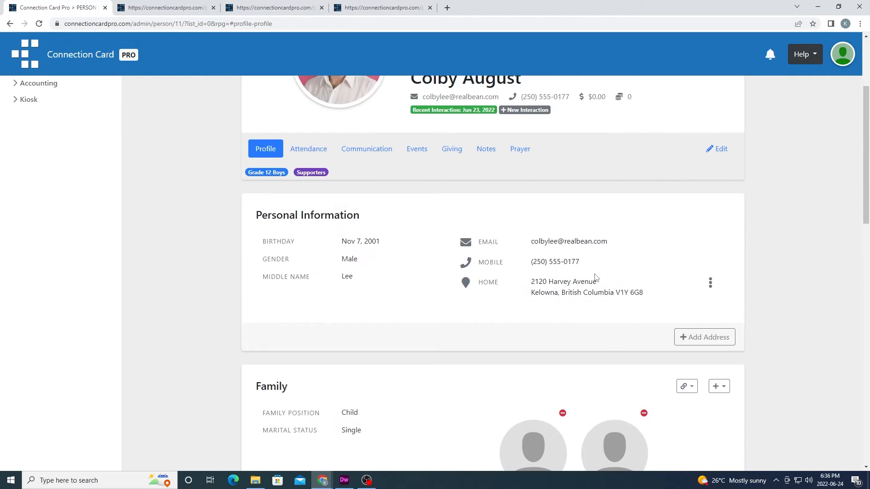
scroll(639, 267, "up", 2)
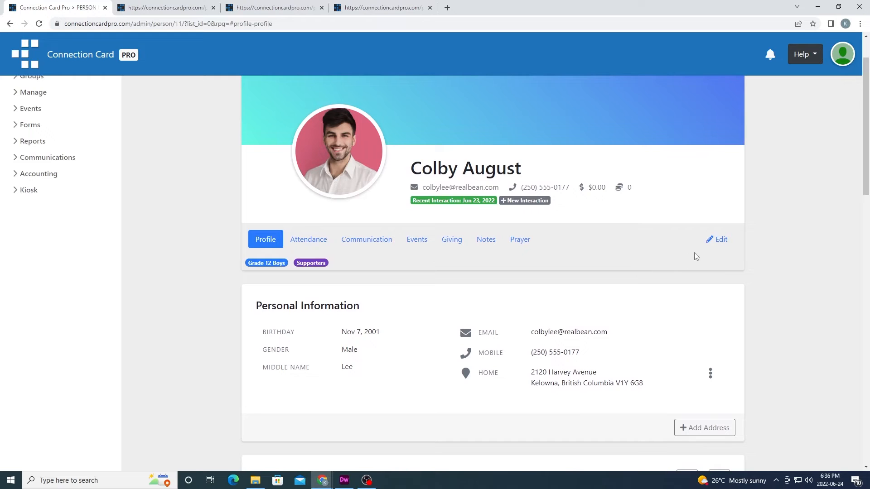
Open the profile for editing and review the personal, contact and family fields, including the household choices, without choosing a household
left_click(718, 240)
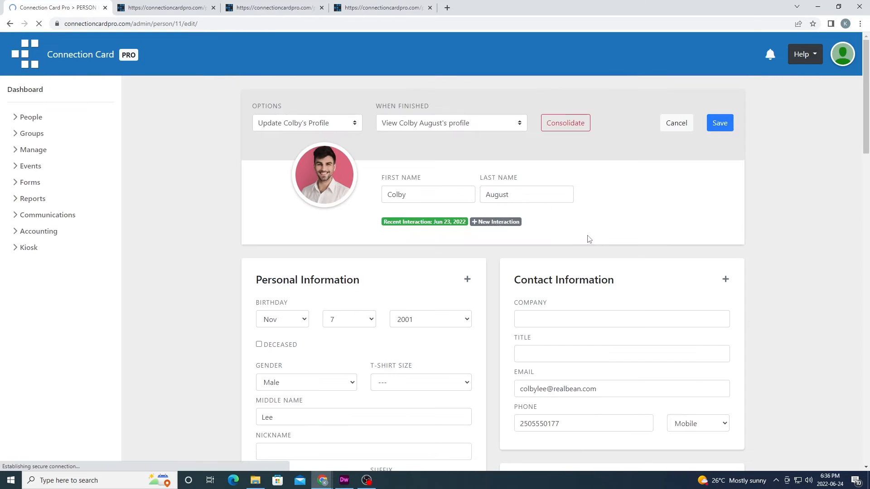
scroll(584, 236, "down", 3)
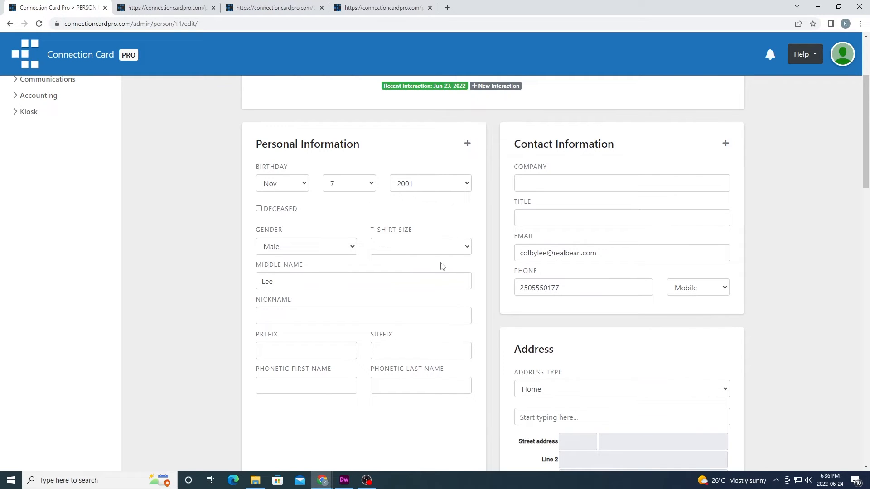
scroll(320, 249, "down", 8)
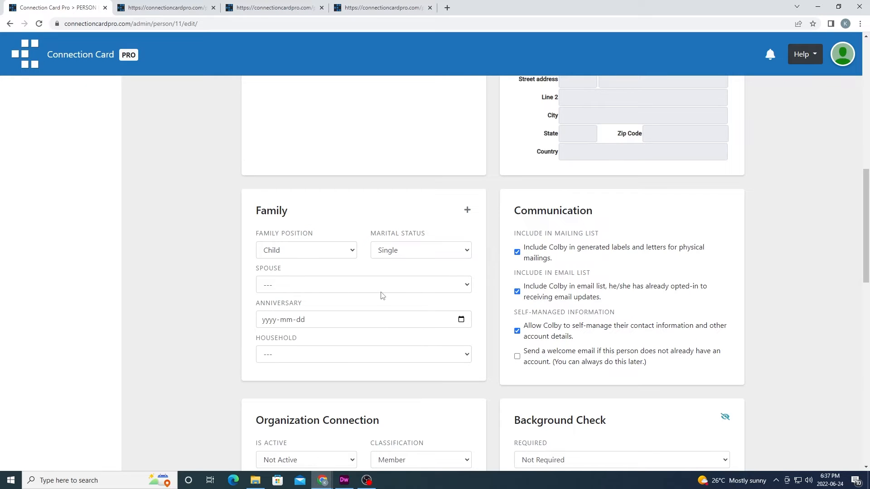
scroll(309, 303, "down", 1)
left_click(308, 310)
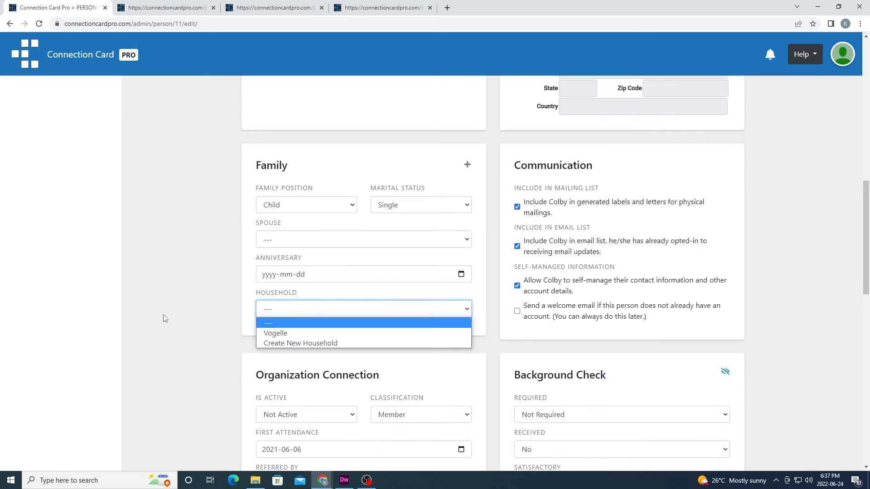
left_click(183, 314)
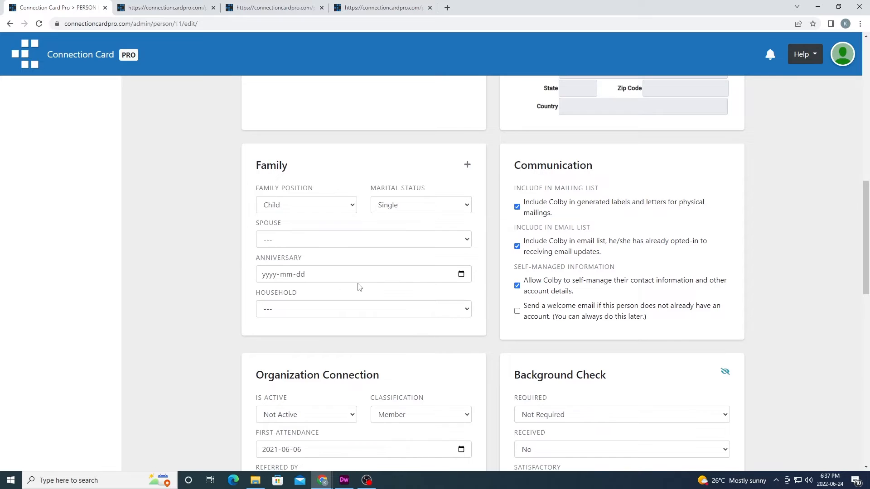
Choose the person who referred this member in the organization connection details
scroll(358, 287, "down", 2)
scroll(321, 259, "down", 2)
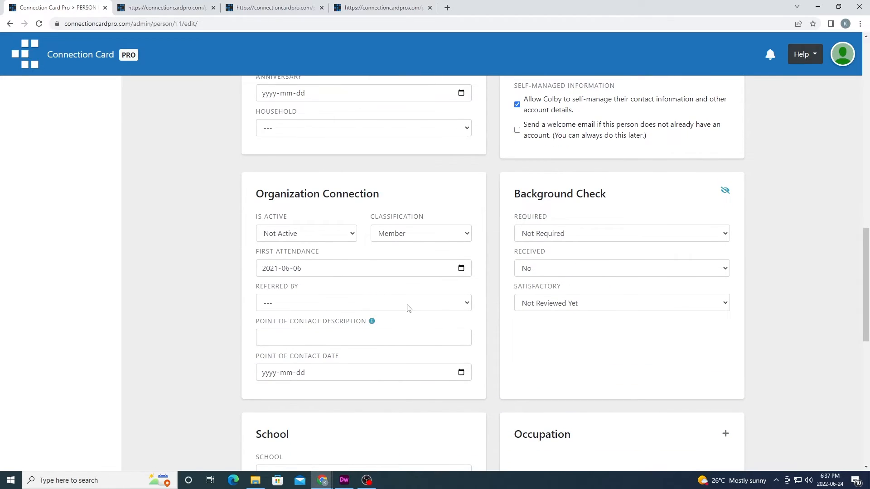
left_click(407, 308)
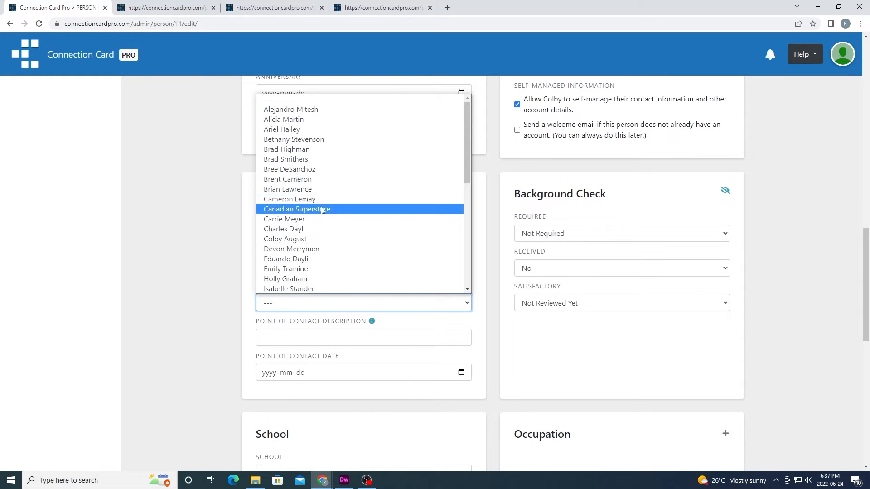
left_click(321, 190)
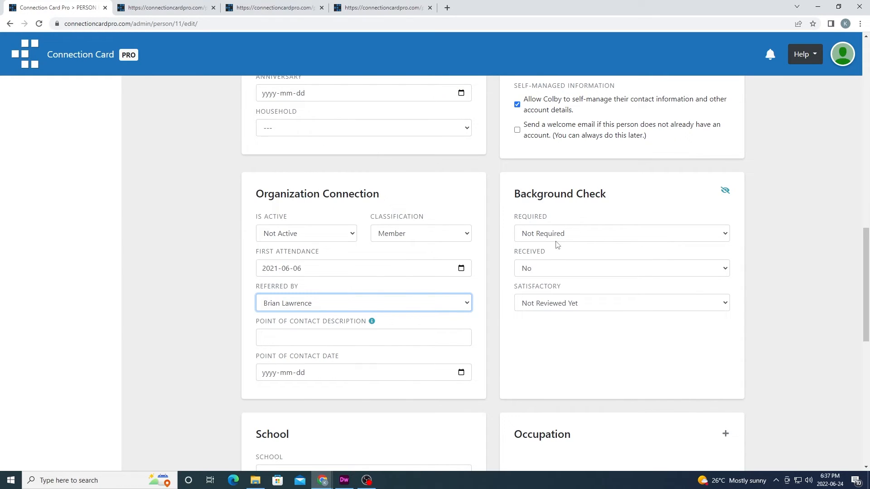
Set the background check to Required, with Received set to Yes and Satisfactory set to Yes
scroll(566, 270, "down", 1)
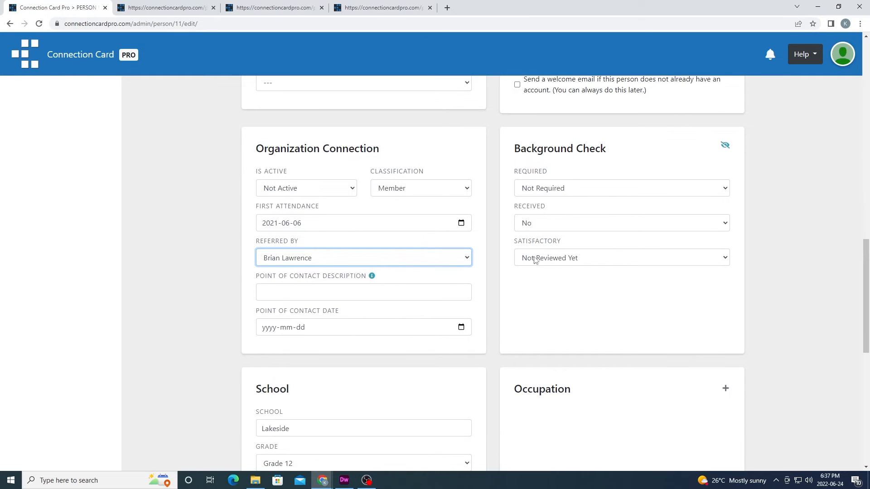
left_click(567, 193)
left_click(561, 213)
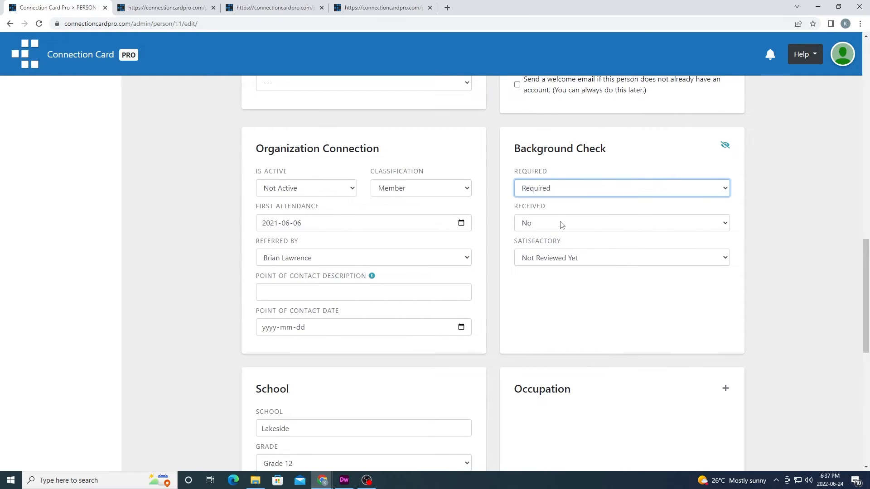
left_click(562, 224)
left_click(550, 245)
left_click(551, 261)
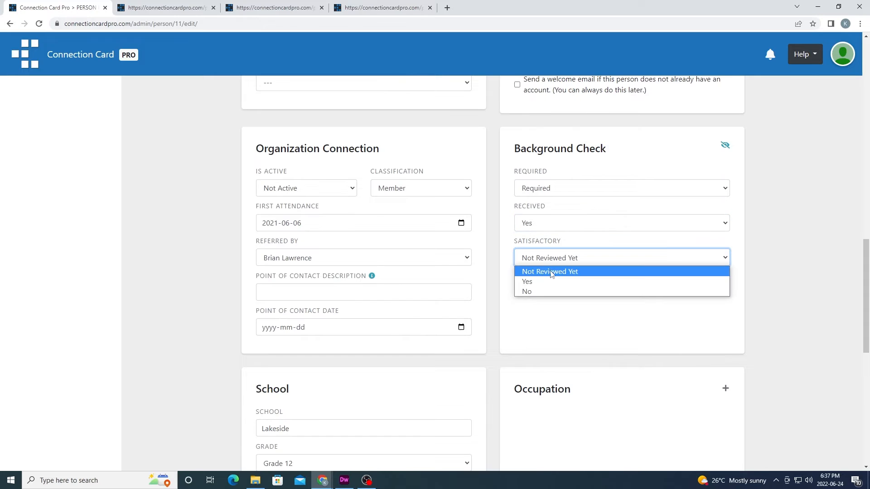
left_click(551, 273)
left_click(553, 266)
Reveal and review all the available custom fields, medical details and occupation fields
scroll(498, 267, "down", 6)
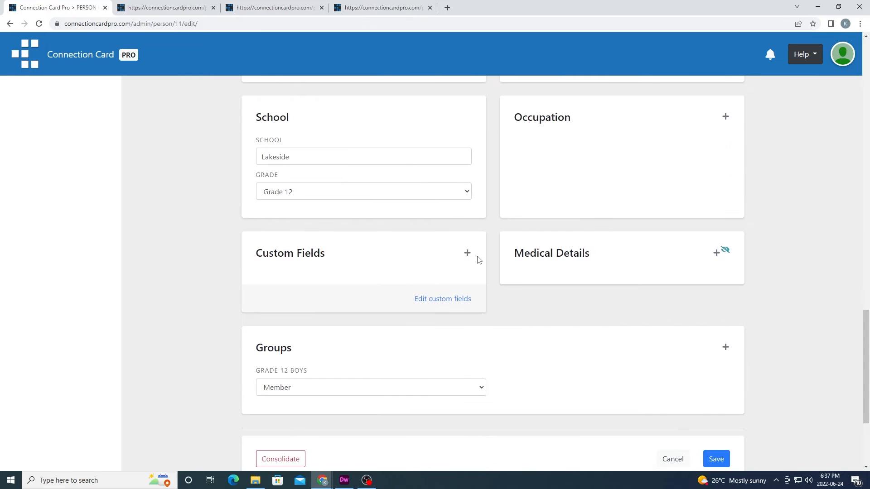
left_click(467, 253)
scroll(420, 276, "down", 3)
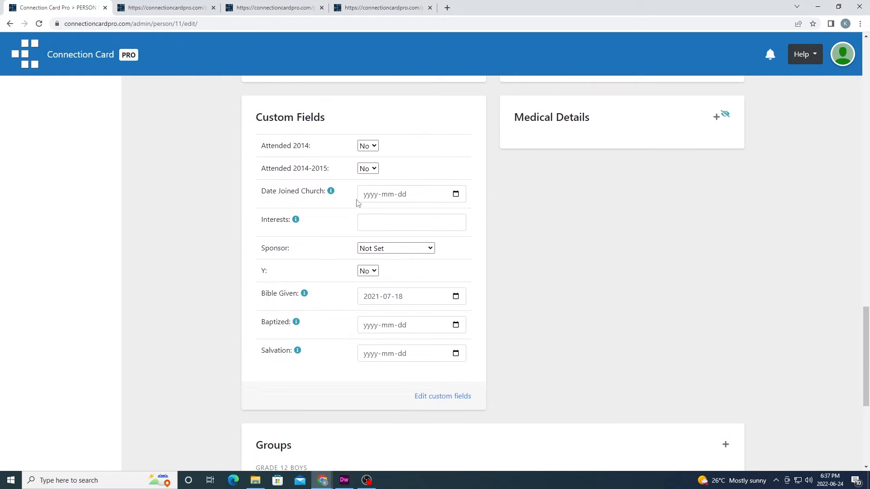
scroll(358, 201, "up", 1)
left_click(715, 163)
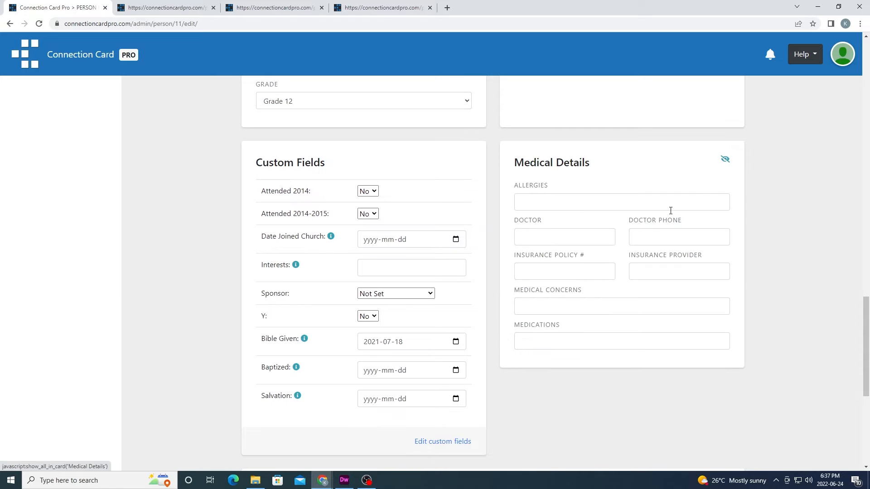
scroll(614, 261, "up", 3)
left_click(724, 207)
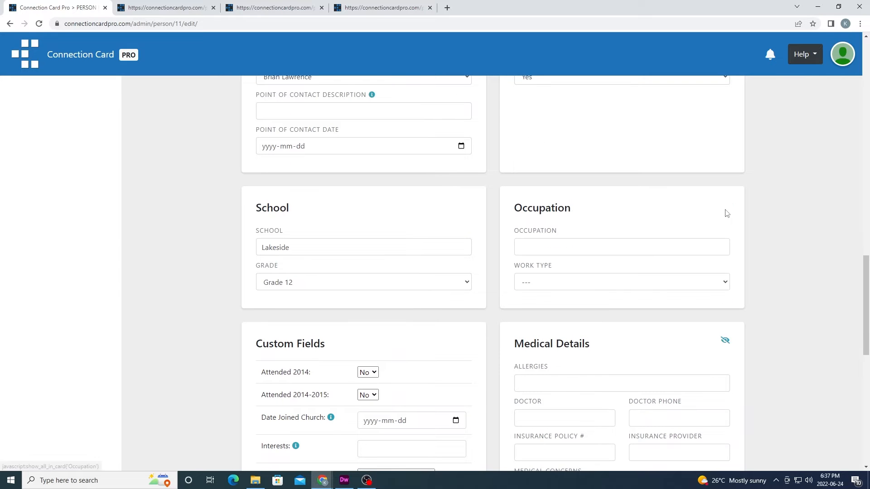
Add the Media crew to this person's groups
scroll(520, 290, "down", 9)
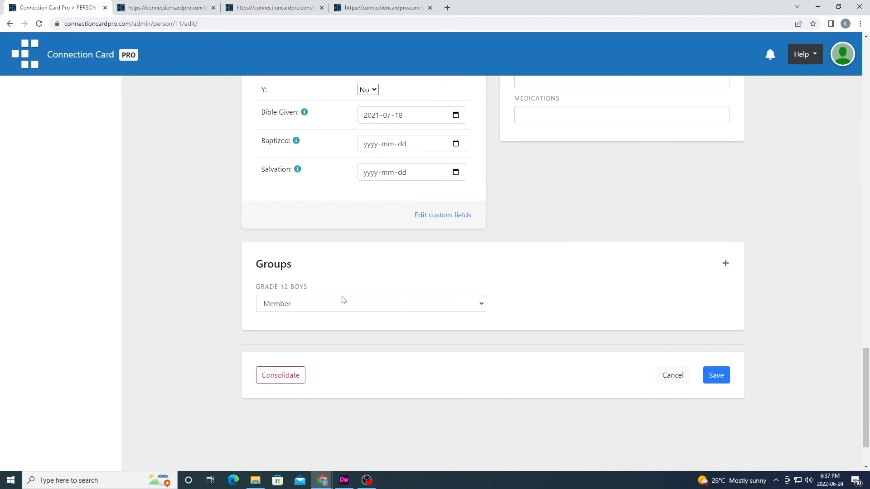
left_click(725, 264)
left_click(752, 311)
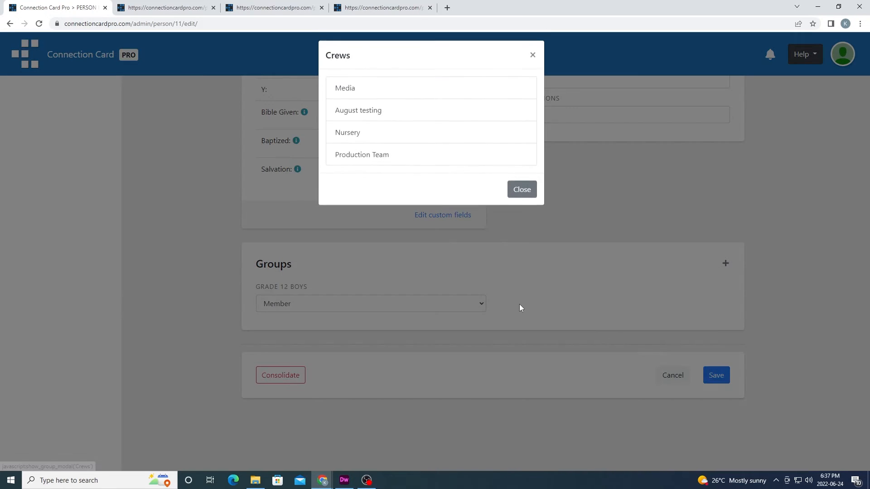
left_click(373, 95)
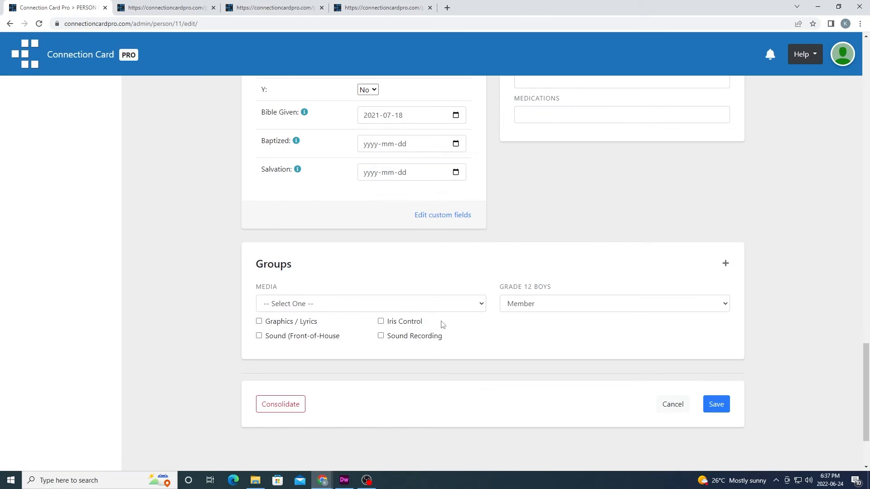
Assign the Graphics / Lyrics and Sound (Front-of-House) duties in Media with the role Leader, and save the profile
left_click(282, 323)
left_click(283, 337)
left_click(323, 308)
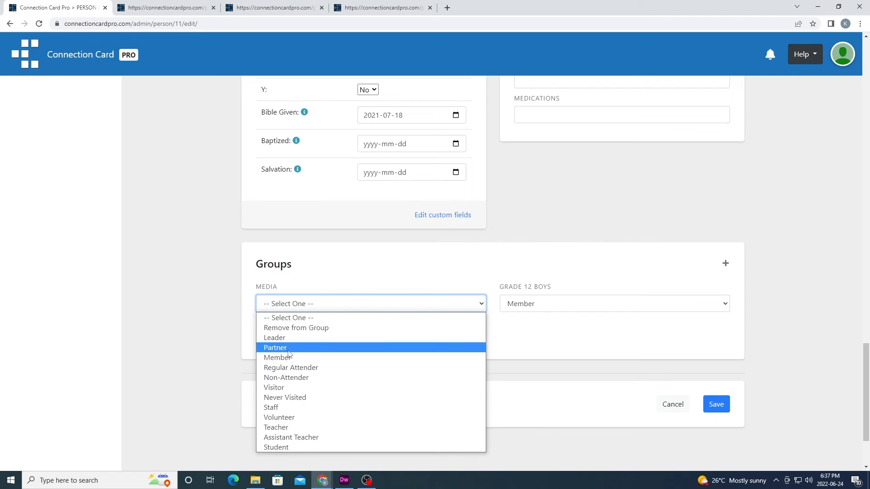
left_click(290, 338)
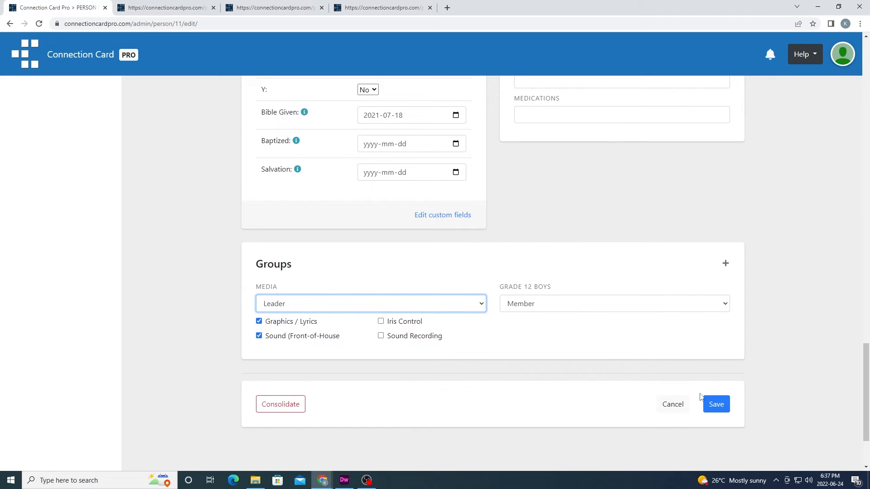
left_click(717, 406)
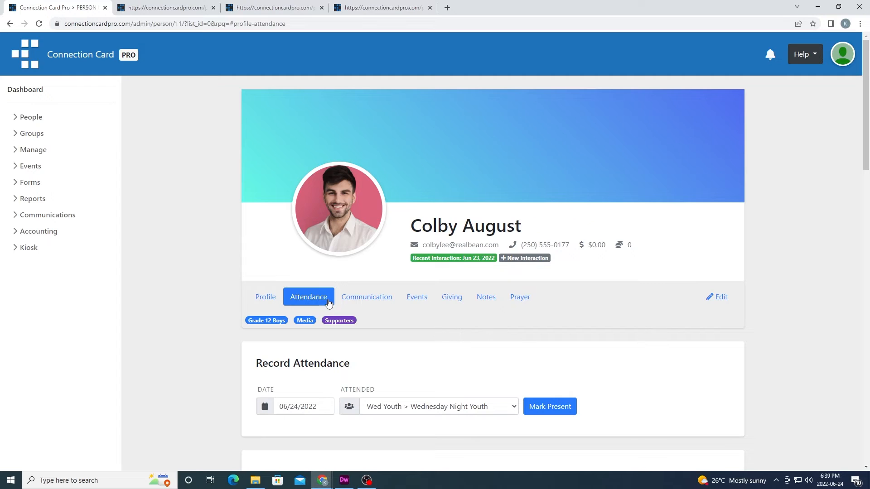
Examine the person's attendance section, including the attendance recording options and the monthly attendance chart
scroll(390, 312, "down", 1)
scroll(391, 313, "down", 3)
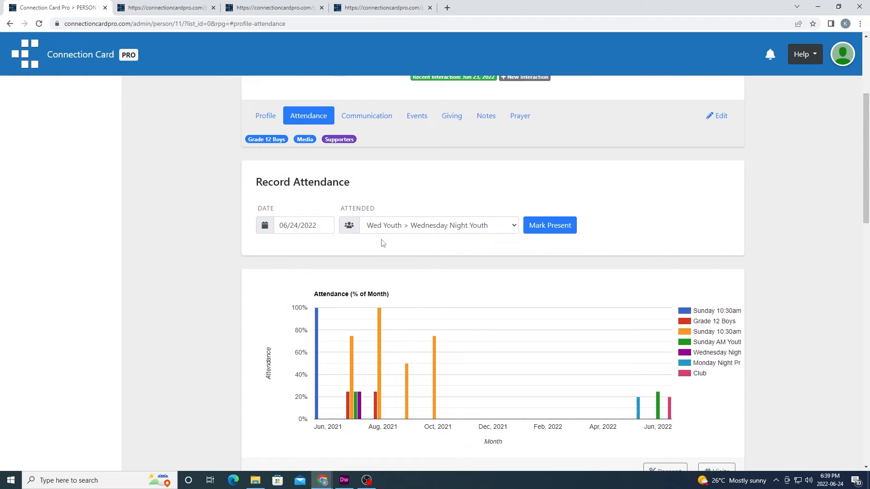
scroll(408, 249, "up", 1)
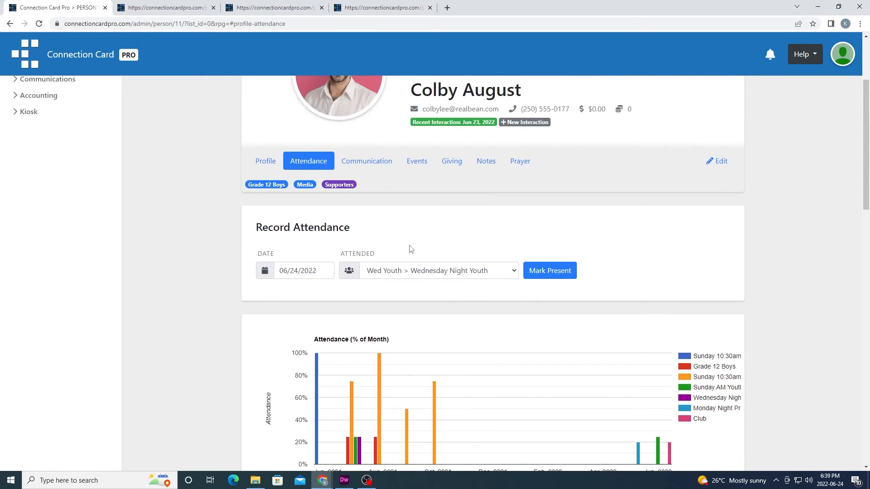
scroll(407, 248, "down", 2)
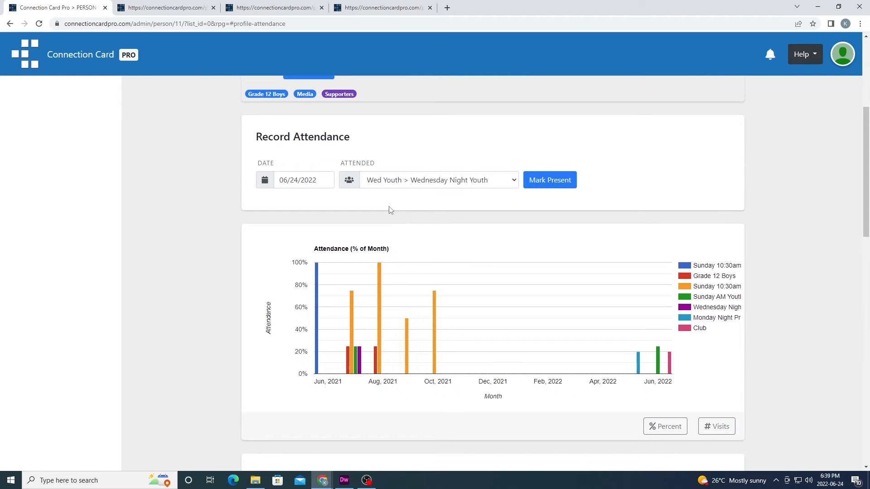
Review the attendance recording form, the monthly attendance chart and the full list of dated entries under Attendance Details
scroll(388, 207, "up", 1)
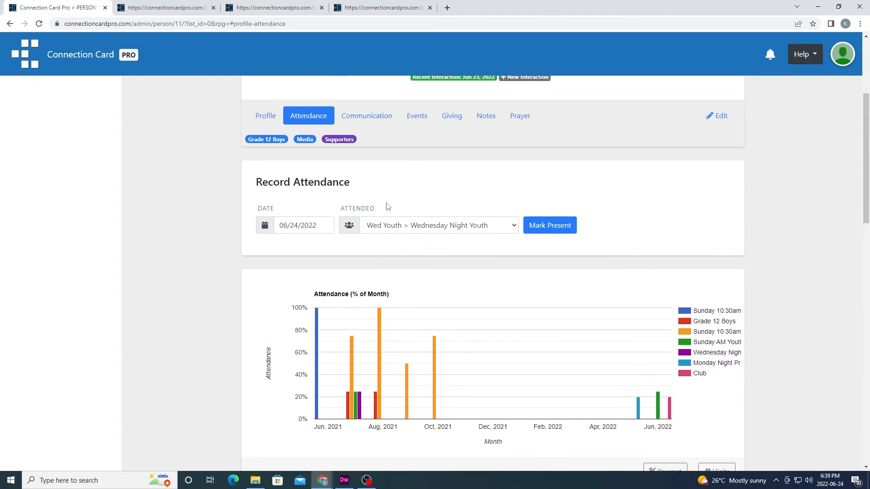
scroll(388, 207, "up", 1)
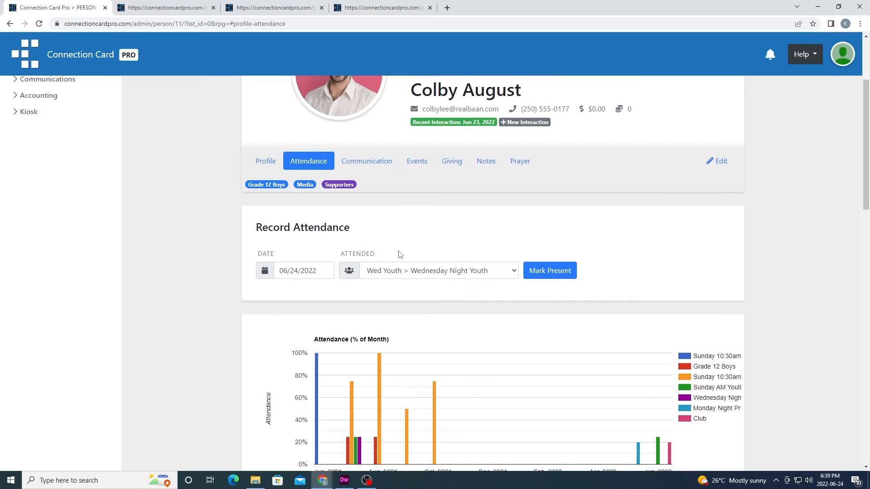
scroll(410, 254, "down", 1)
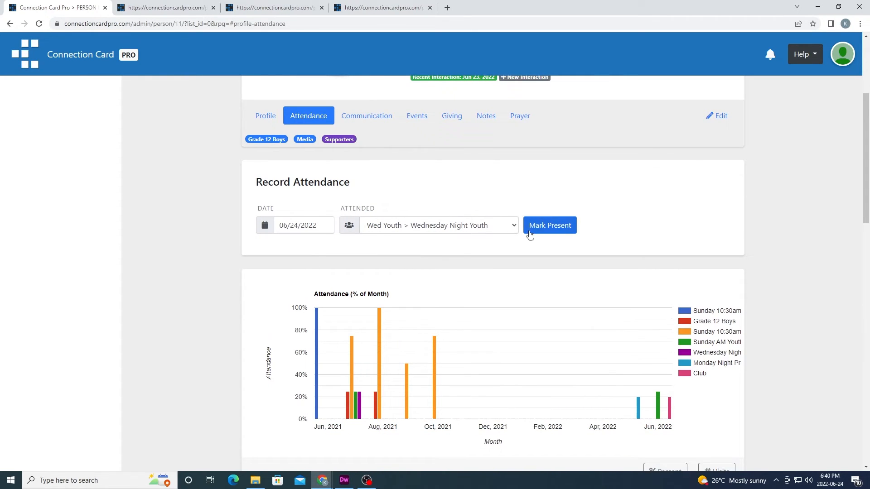
scroll(487, 246, "down", 2)
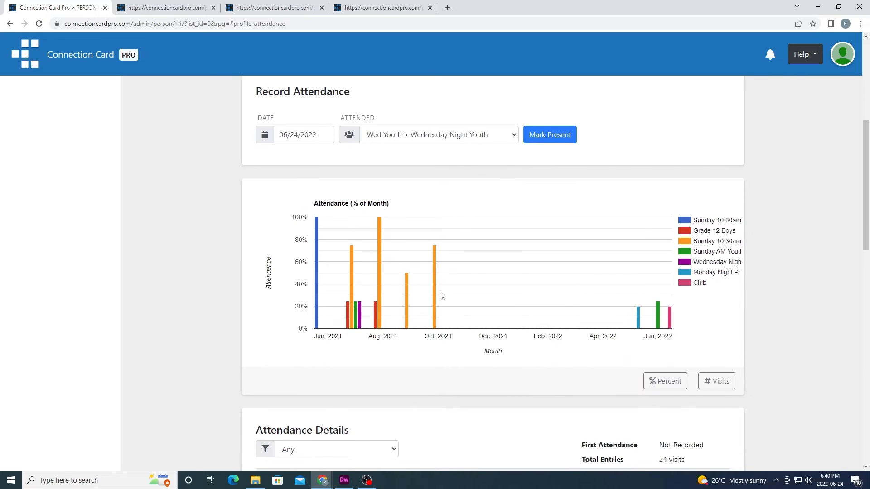
scroll(602, 269, "down", 1)
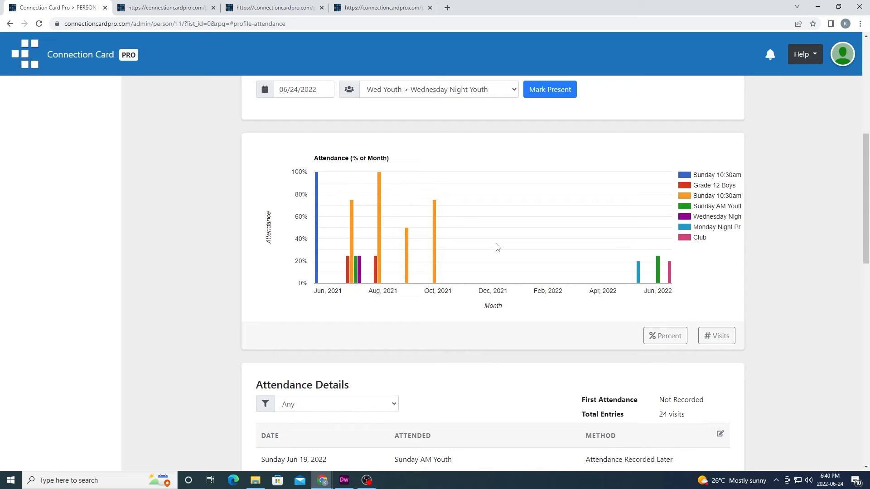
scroll(495, 245, "up", 1)
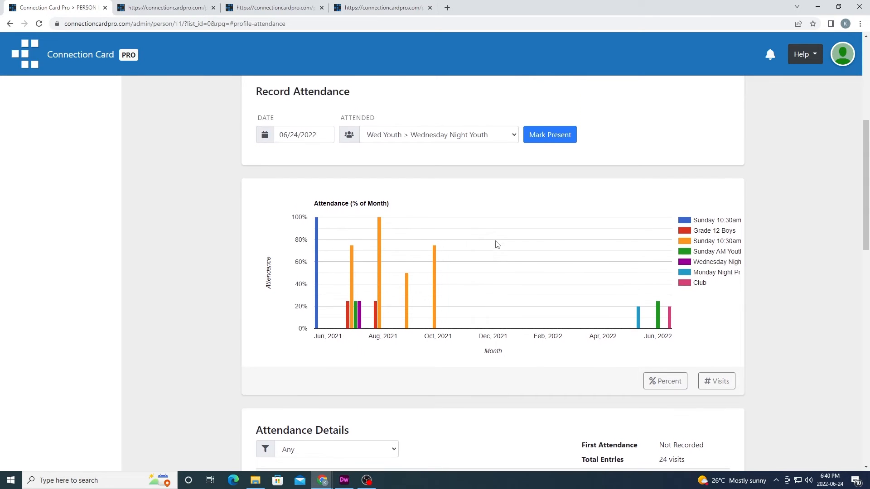
scroll(487, 237, "down", 7)
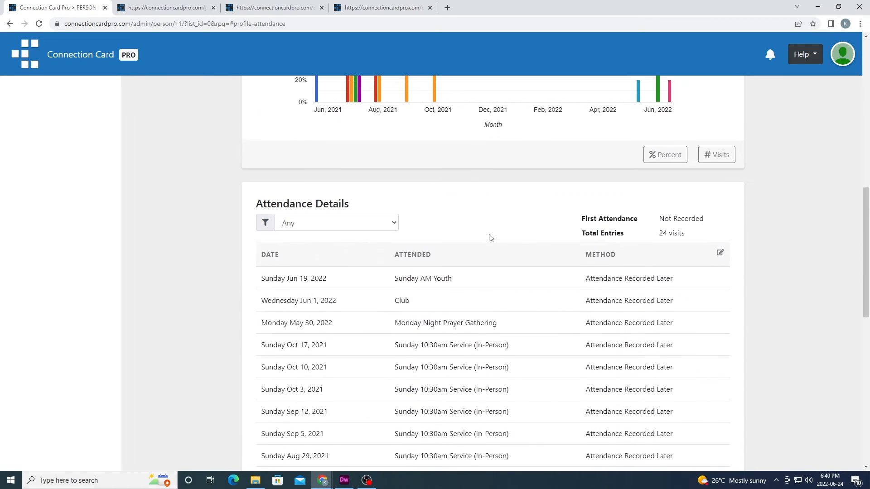
scroll(471, 247, "down", 2)
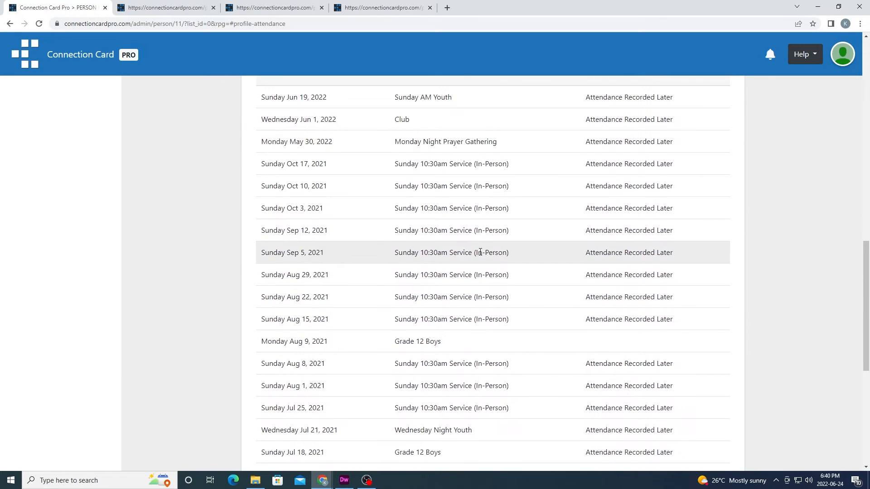
scroll(476, 262, "down", 3)
scroll(475, 275, "down", 4)
scroll(474, 276, "up", 18)
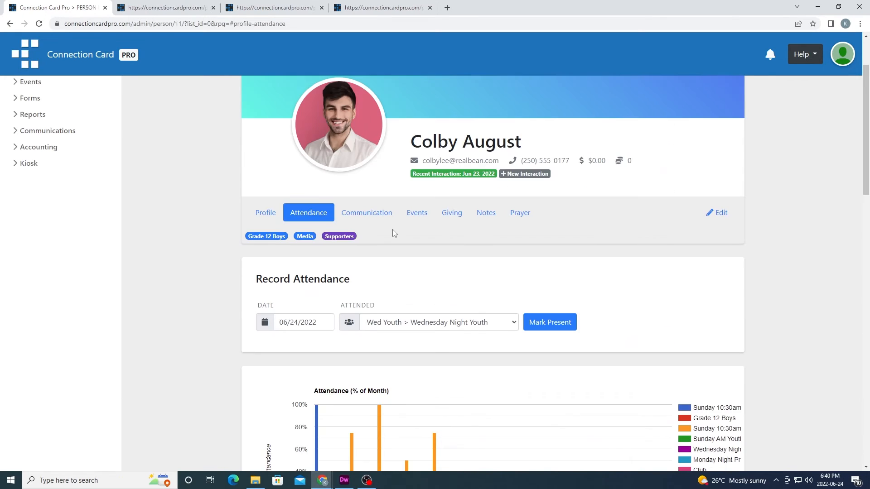
Review the person's text messages and interaction history, and briefly open the form for adding an interaction
left_click(380, 219)
scroll(398, 233, "down", 2)
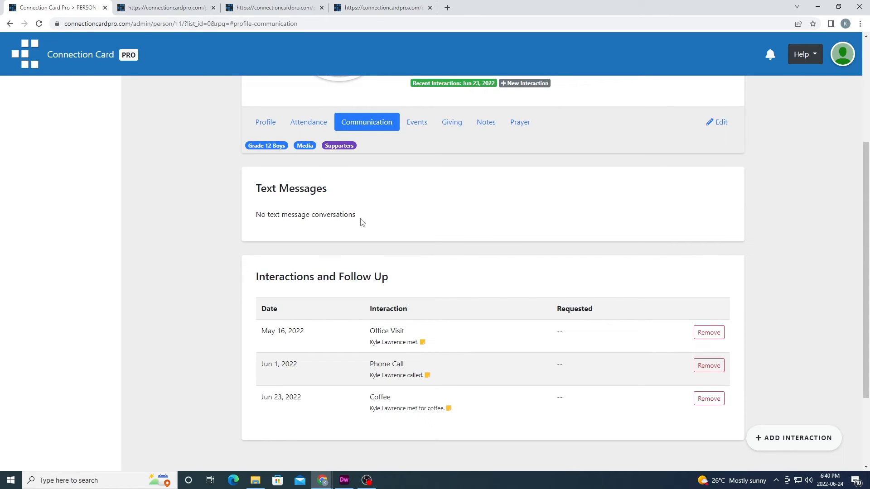
scroll(353, 224, "down", 1)
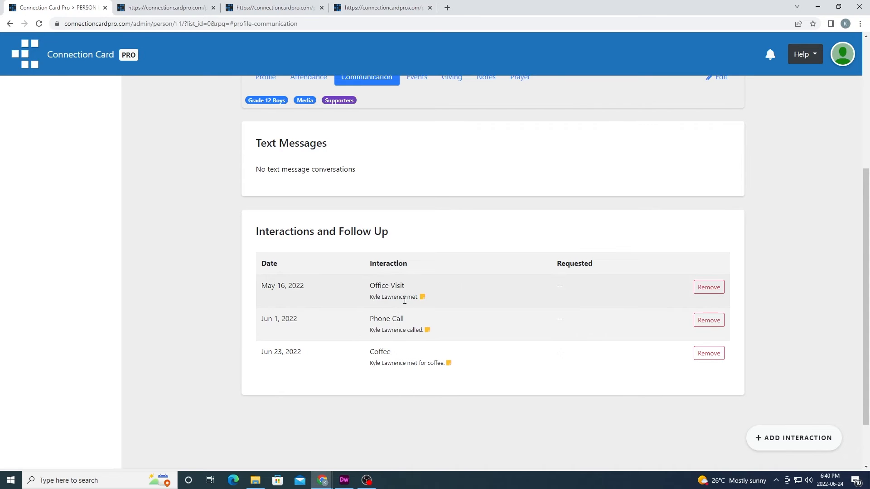
left_click(798, 437)
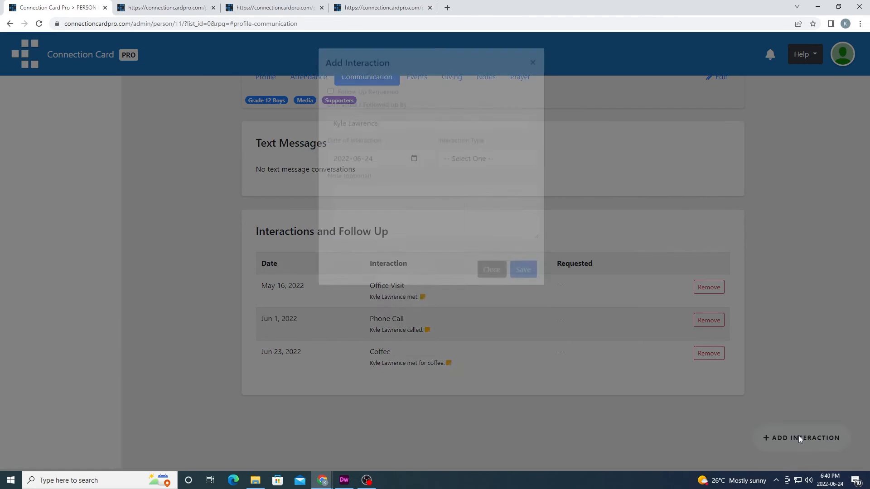
left_click(491, 354)
scroll(480, 311, "up", 3)
Review the person's event participation and event registrations
left_click(410, 219)
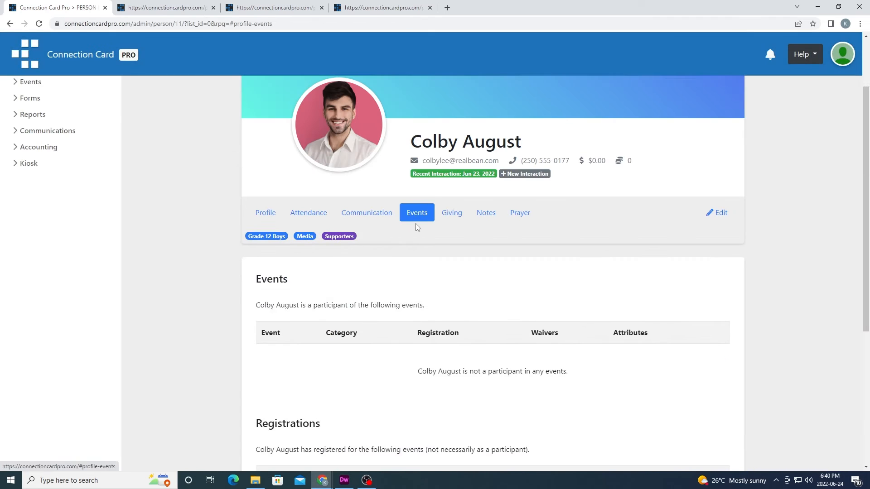
scroll(422, 232, "down", 2)
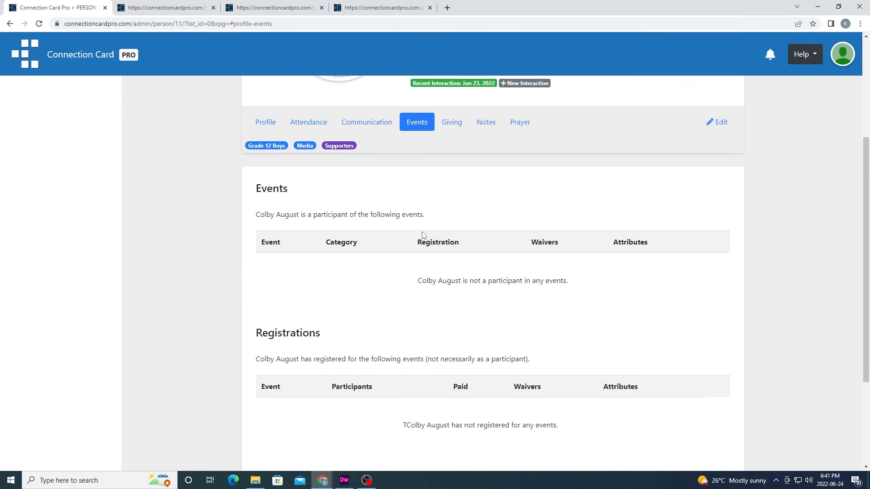
scroll(422, 231, "down", 1)
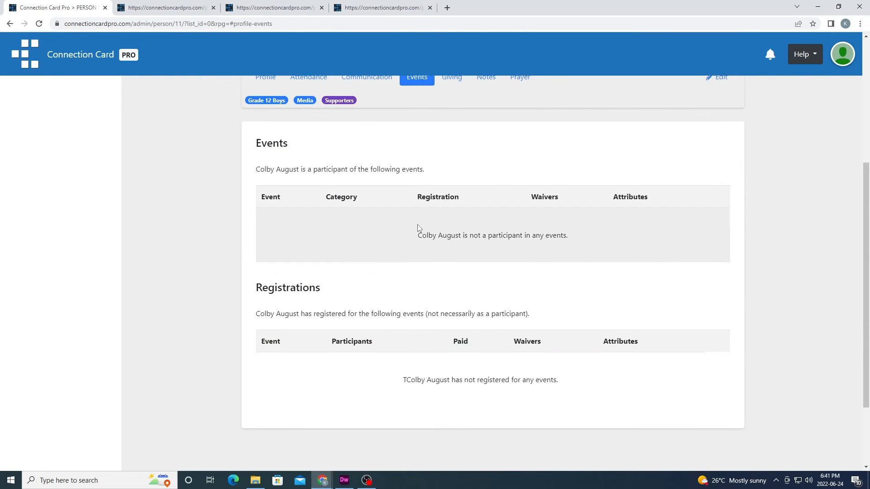
scroll(417, 227, "up", 1)
Review the person's giving records, including the monthly chart, giving totals, account breakdown and individual gifts
left_click(452, 123)
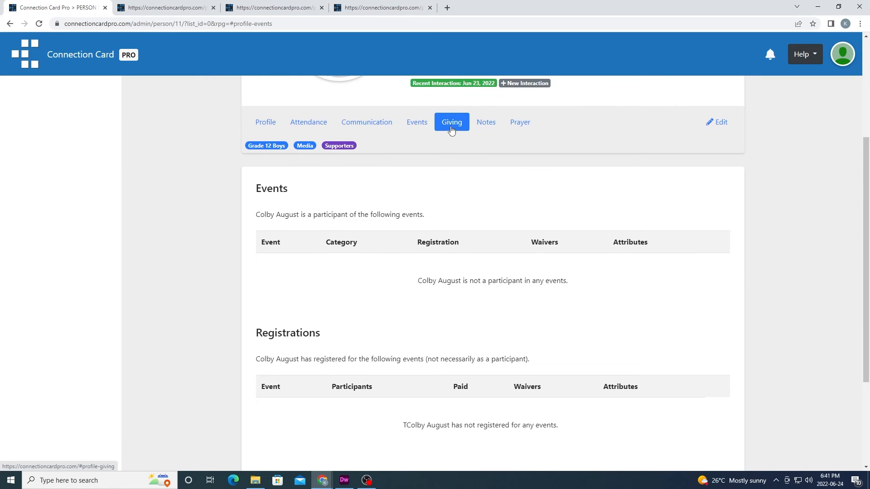
scroll(427, 173, "down", 1)
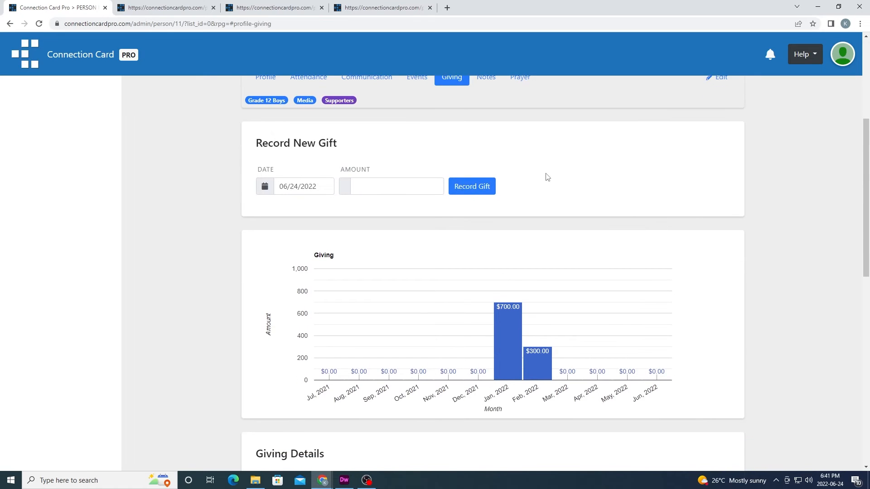
scroll(546, 176, "down", 3)
scroll(526, 196, "up", 3)
scroll(399, 190, "down", 3)
mouse_move(546, 230)
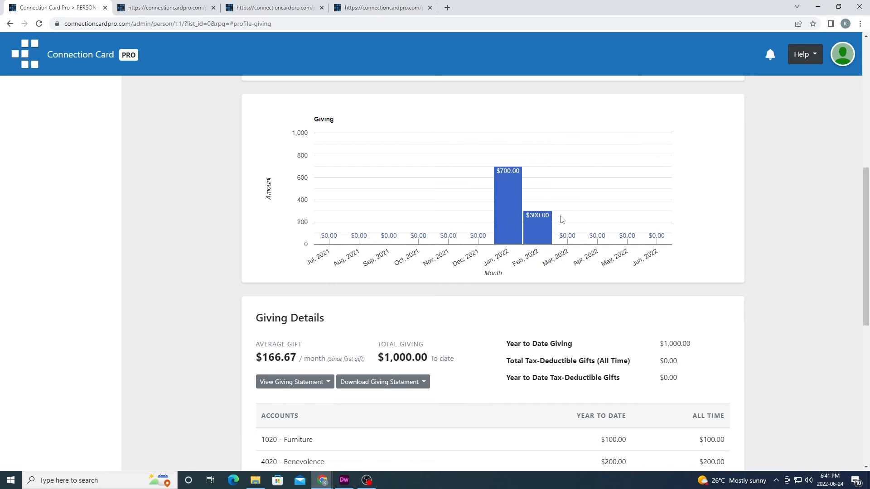
scroll(561, 219, "down", 4)
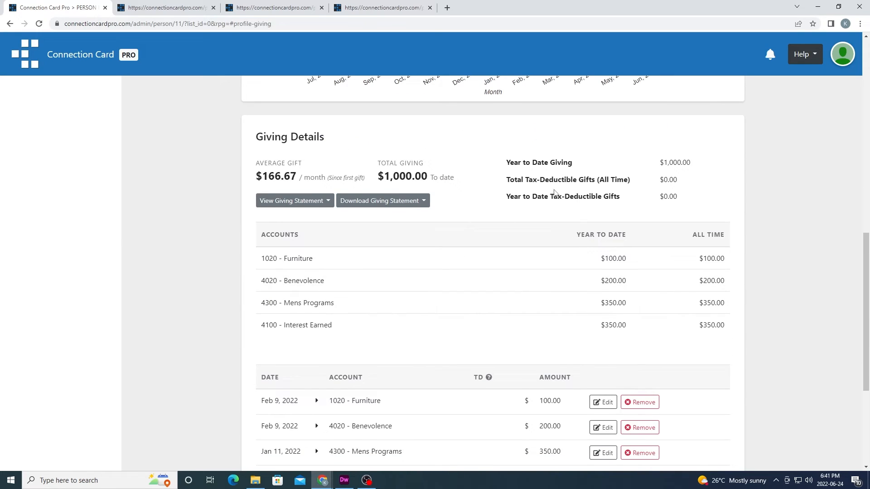
scroll(515, 264, "down", 4)
scroll(504, 283, "up", 8)
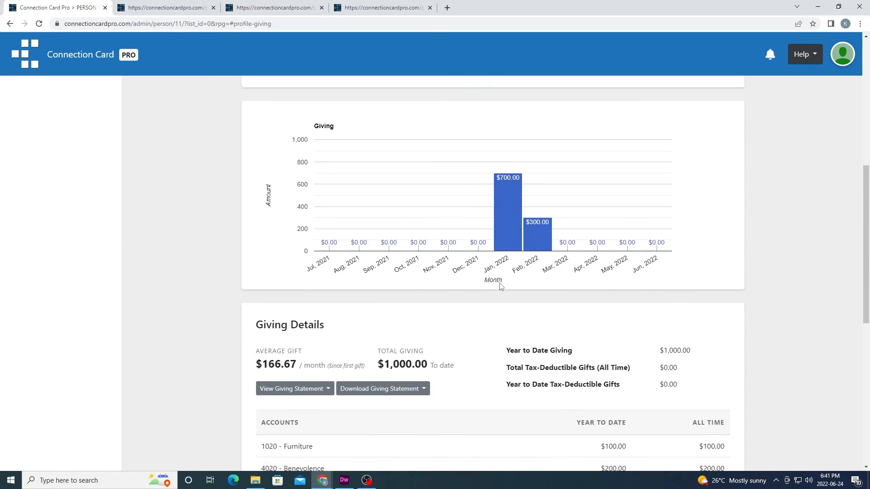
Examine the form for recording a new gift and the monthly giving chart in the person's giving section
scroll(501, 283, "up", 1)
scroll(562, 242, "up", 1)
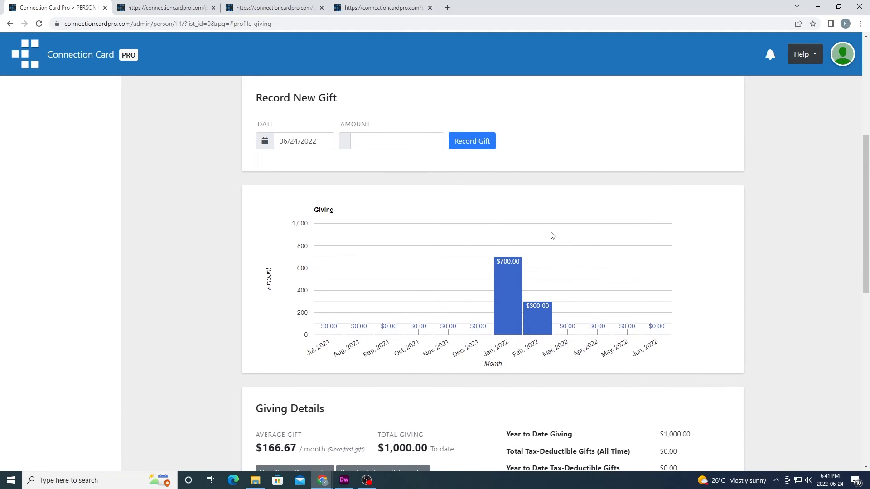
scroll(410, 215, "up", 1)
scroll(410, 215, "down", 2)
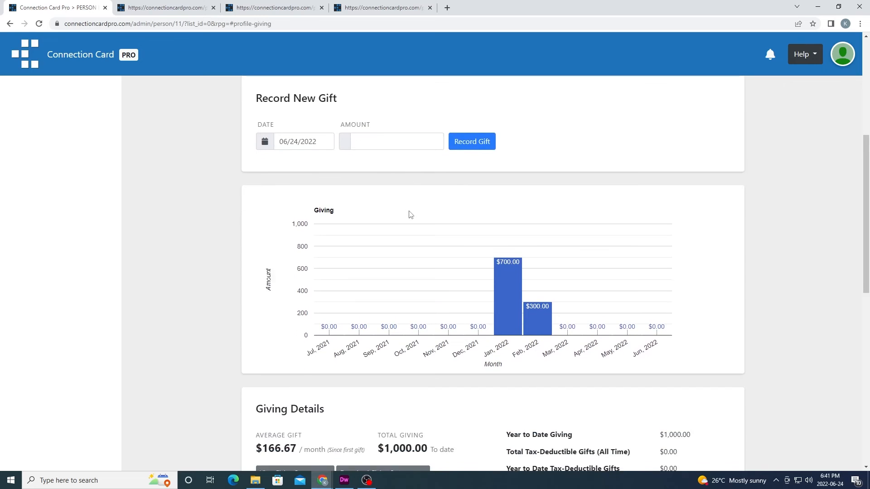
scroll(406, 218, "up", 3)
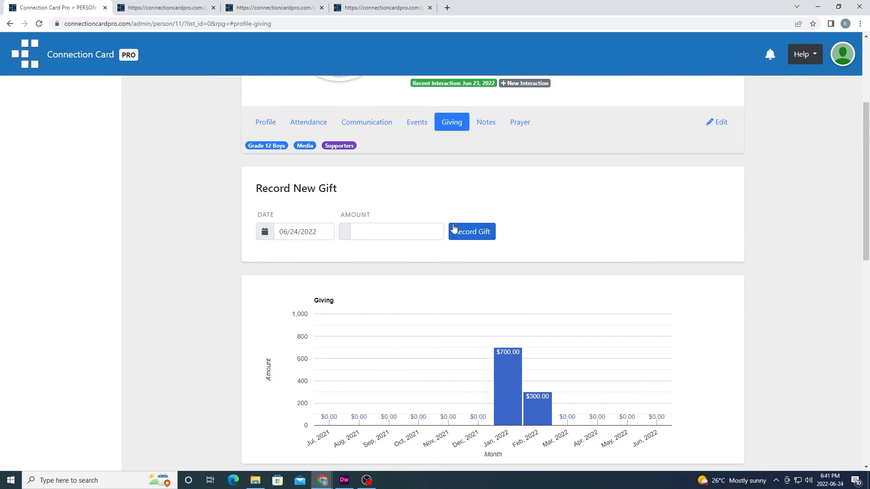
scroll(463, 206, "up", 1)
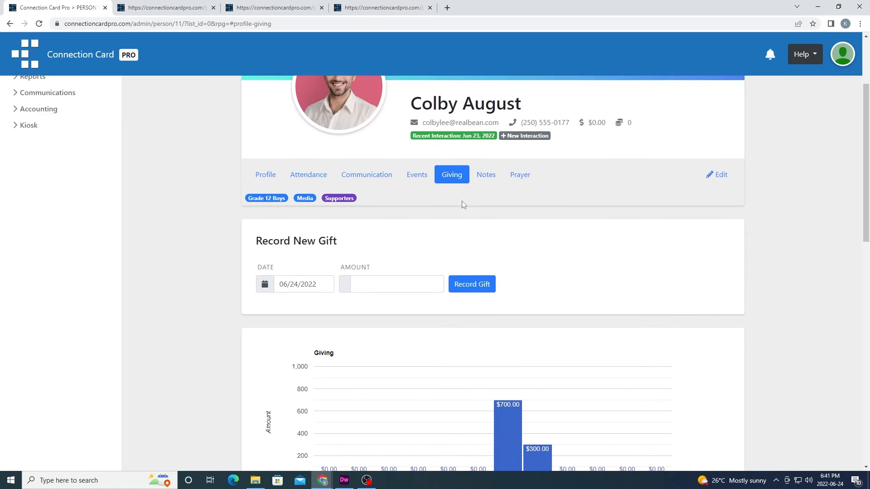
scroll(463, 203, "up", 2)
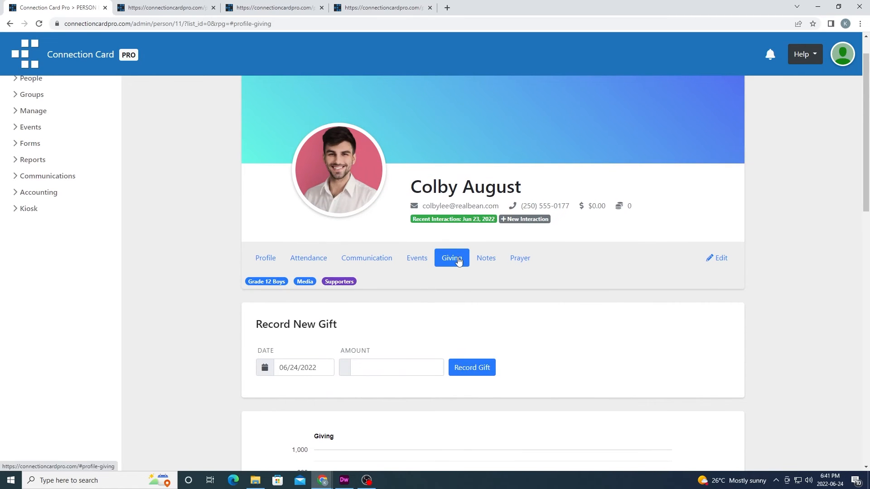
scroll(450, 268, "up", 1)
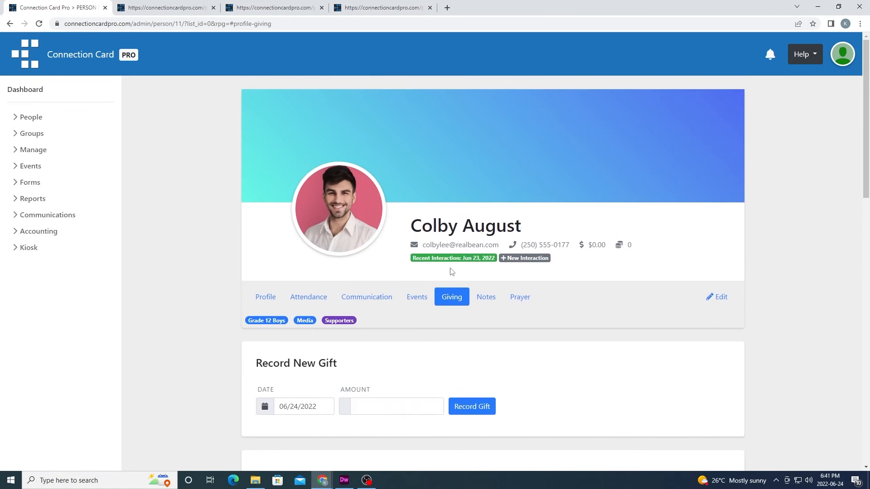
Reveal the site's management options and locate Administrative User Roles
left_click(29, 152)
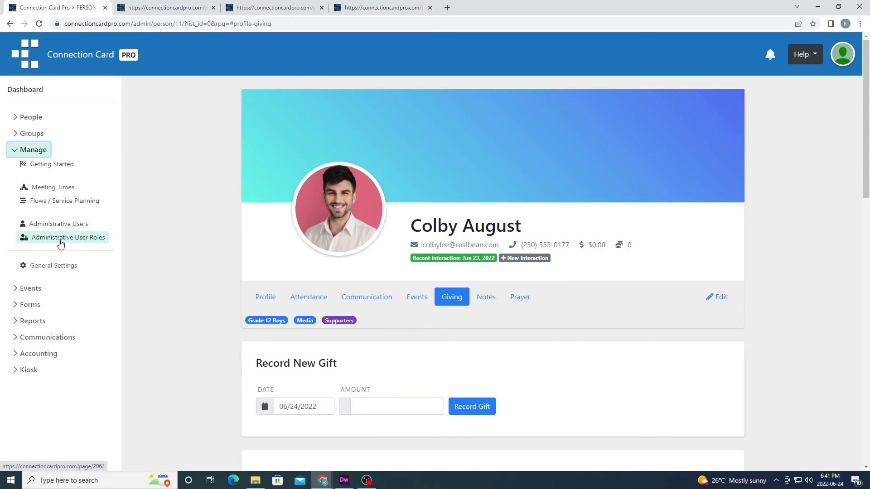
left_click(176, 248)
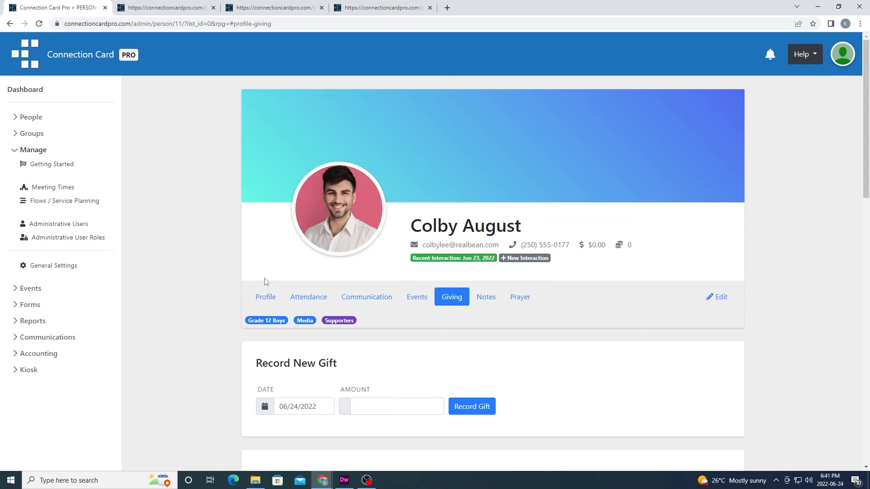
scroll(479, 312, "down", 3)
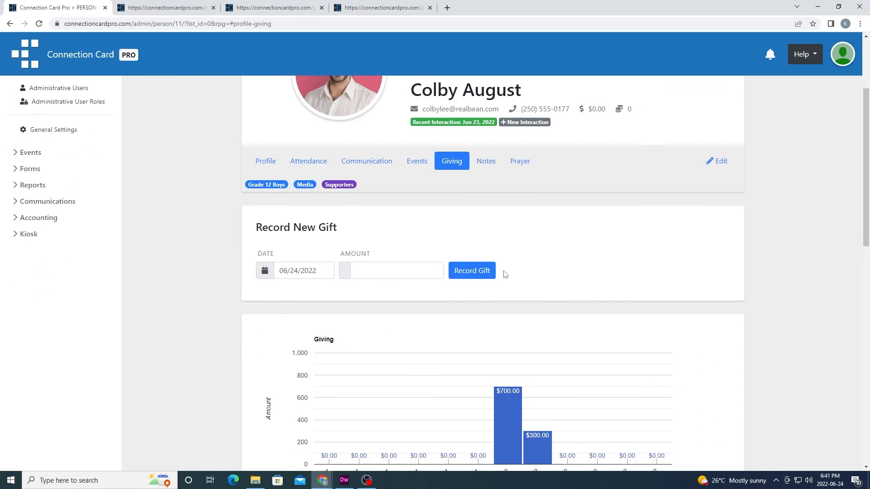
Start a new note in the person's notes and set its type to Personal Note (Private / Only You)
left_click(485, 162)
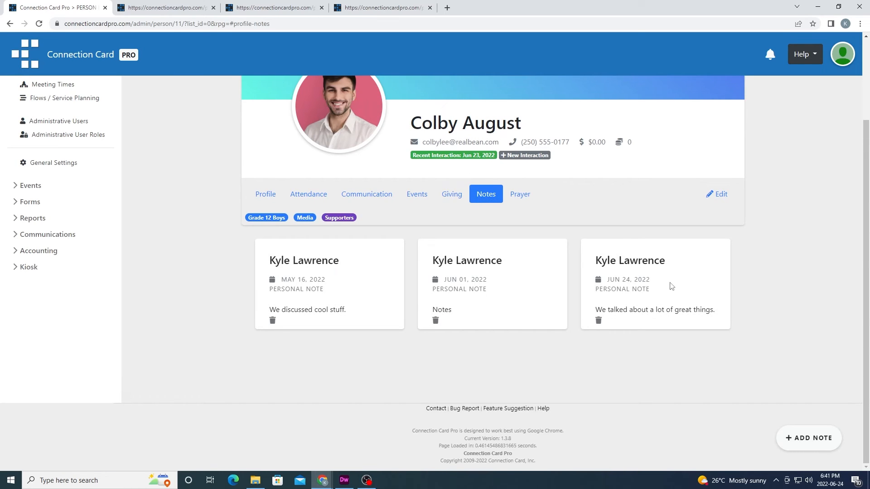
left_click(812, 439)
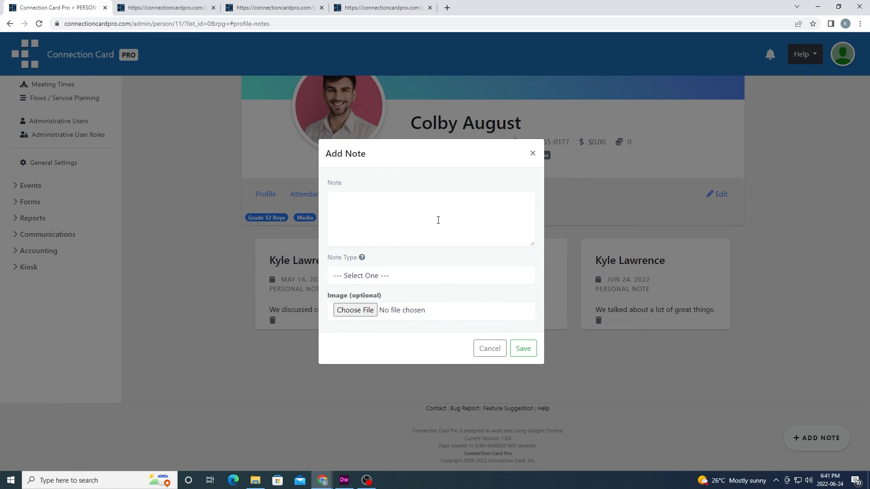
left_click(438, 220)
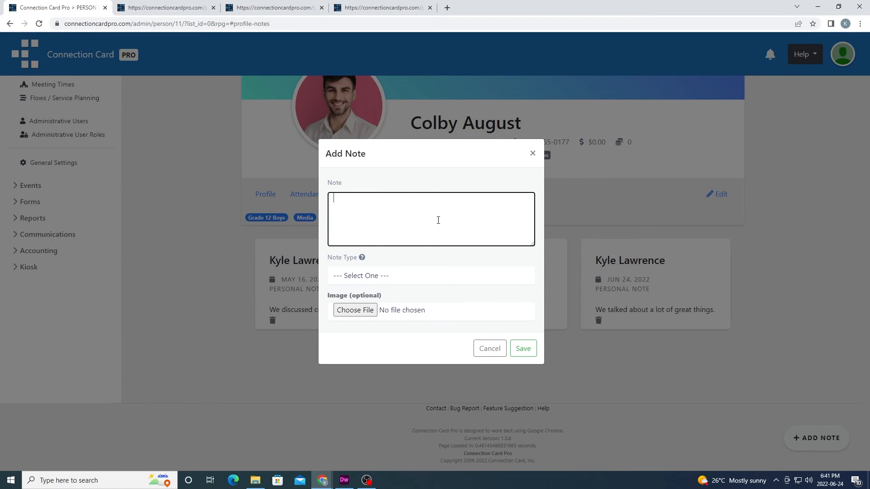
left_click(414, 280)
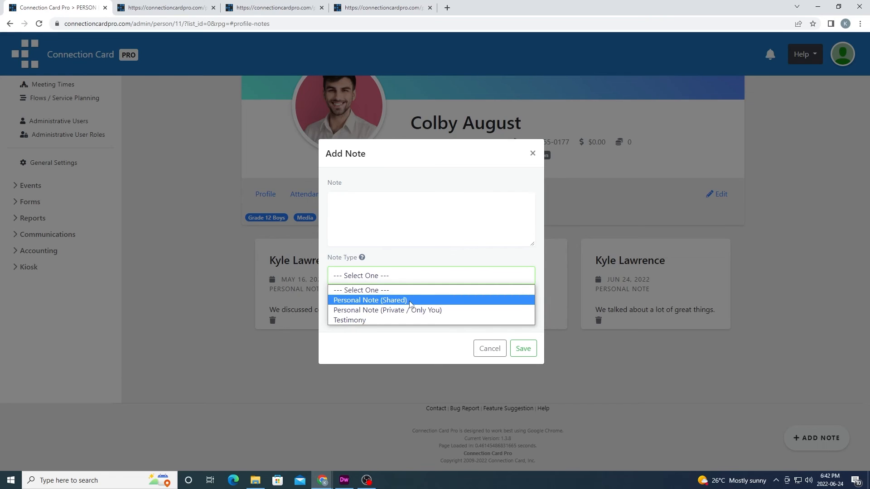
left_click(431, 311)
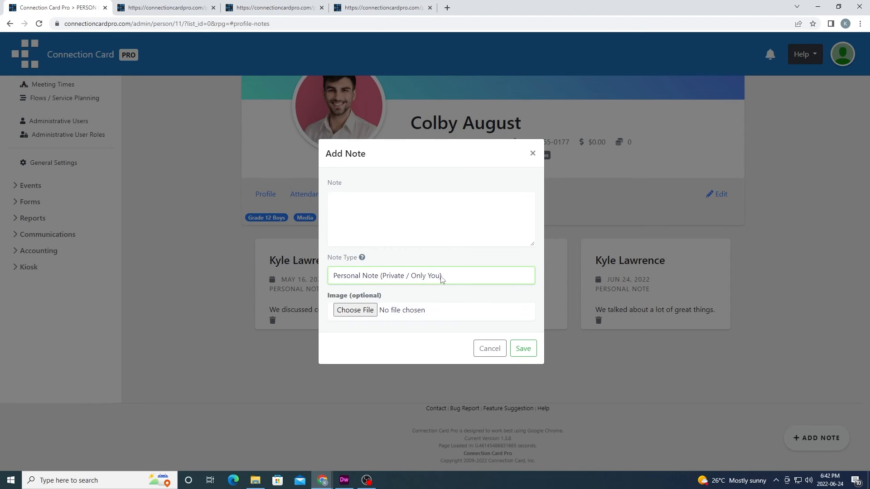
Try the new note's type as Personal Note (Shared) and Personal Note (Private / Only You), and discard the note
left_click(442, 278)
left_click(421, 300)
left_click(413, 216)
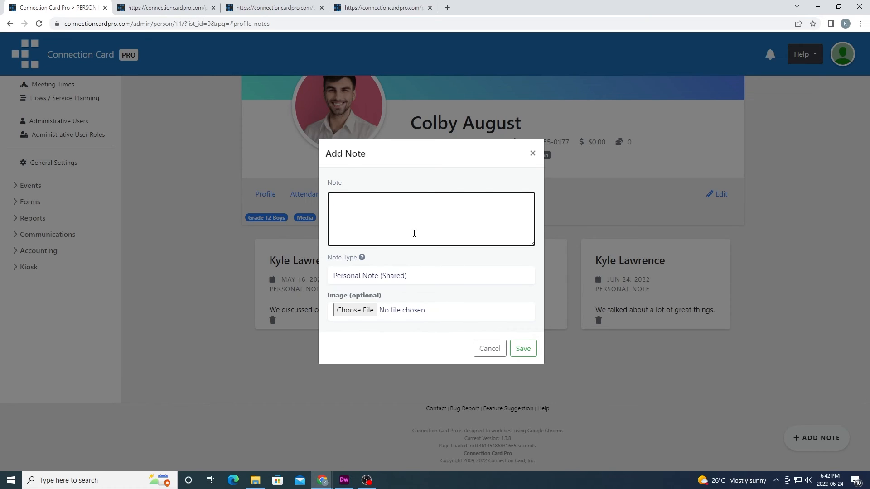
left_click(419, 278)
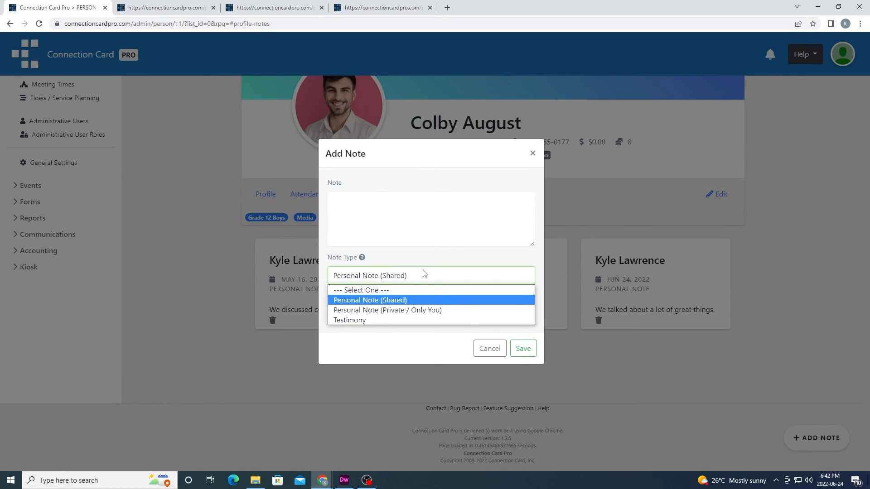
left_click(429, 311)
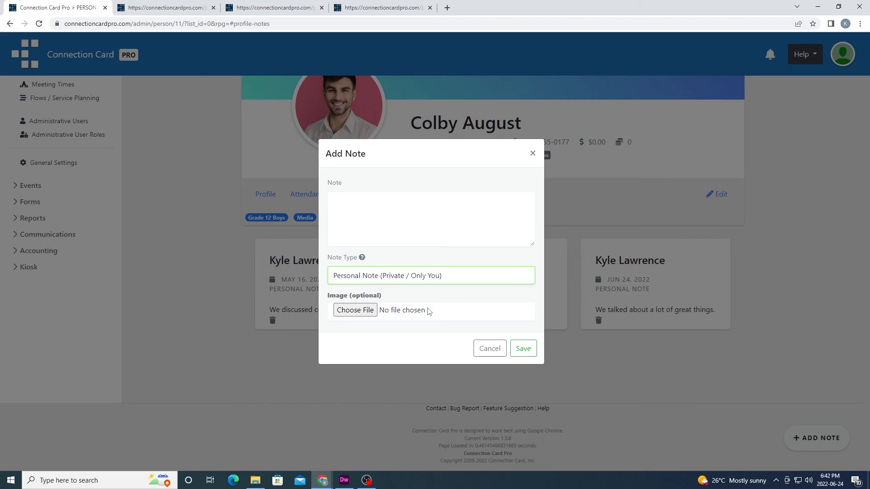
left_click(428, 225)
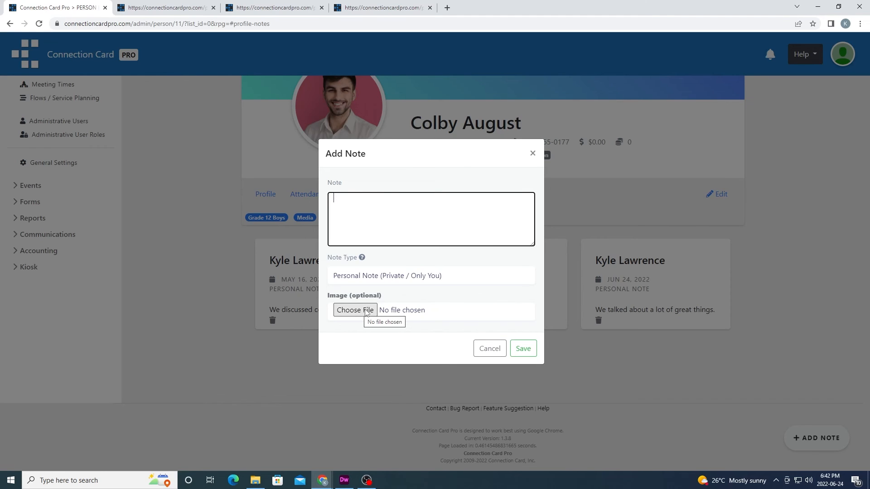
left_click(491, 349)
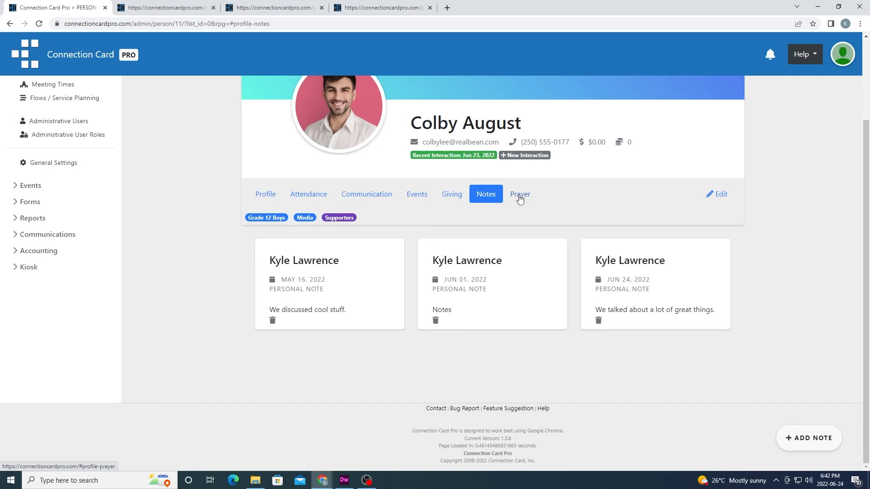
Add the prayer request "Whatever prayer request here." to the person's profile and mark it as resolved
left_click(519, 200)
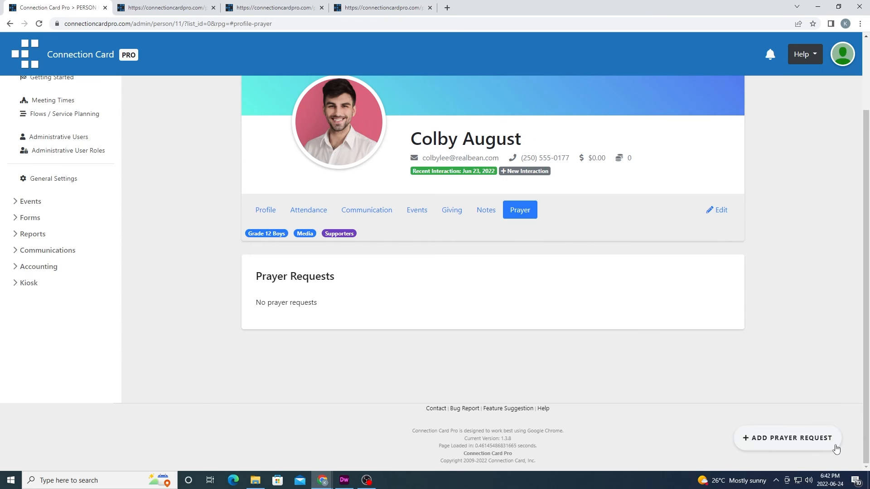
left_click(809, 445)
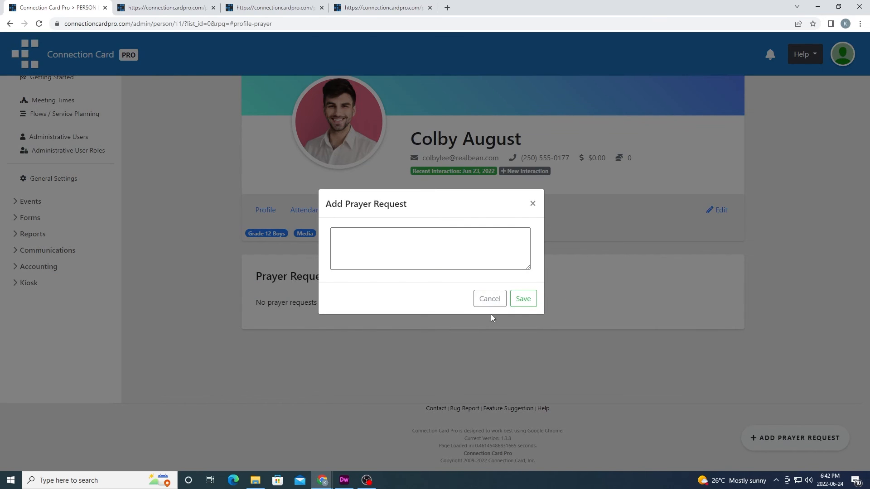
left_click(482, 247)
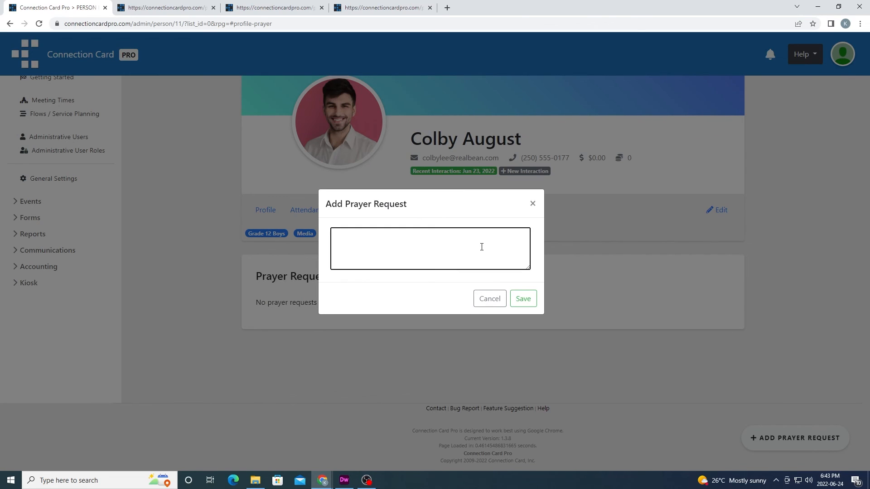
type("Whatever prayer request here.")
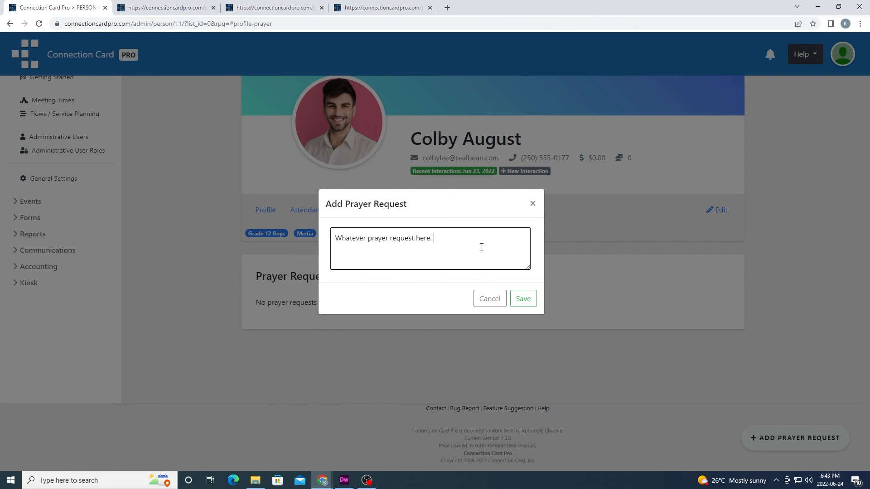
left_click(515, 299)
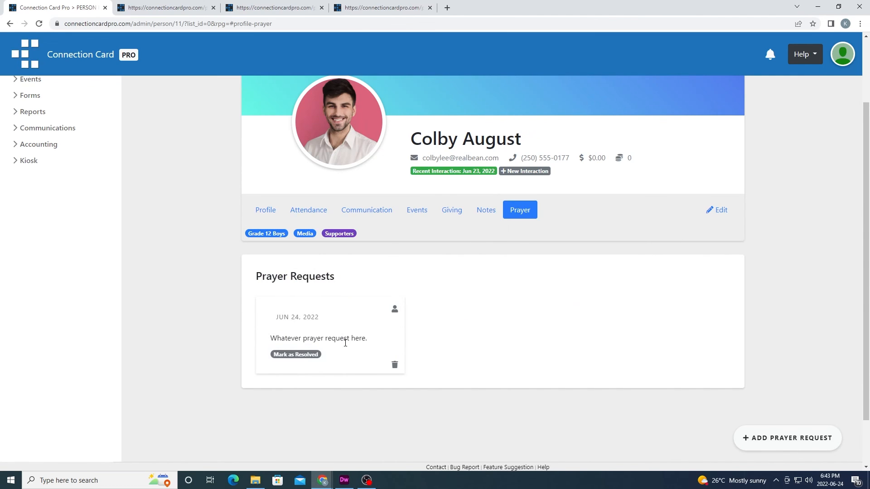
left_click(304, 355)
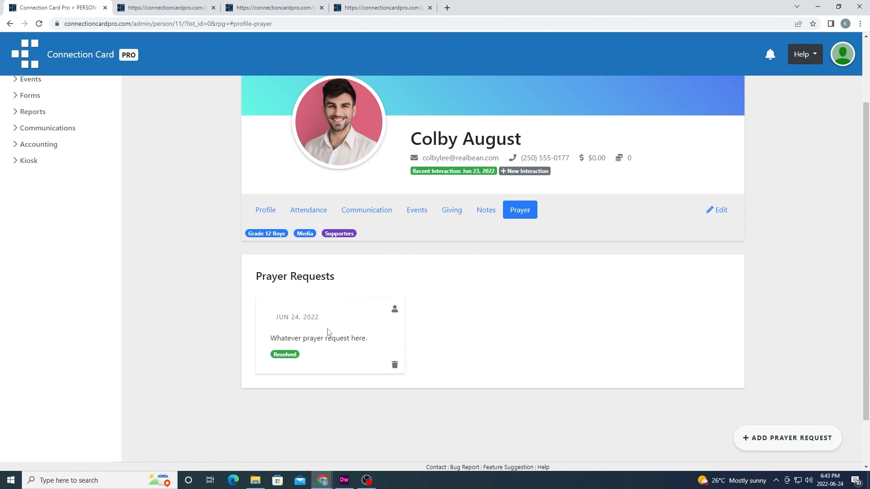